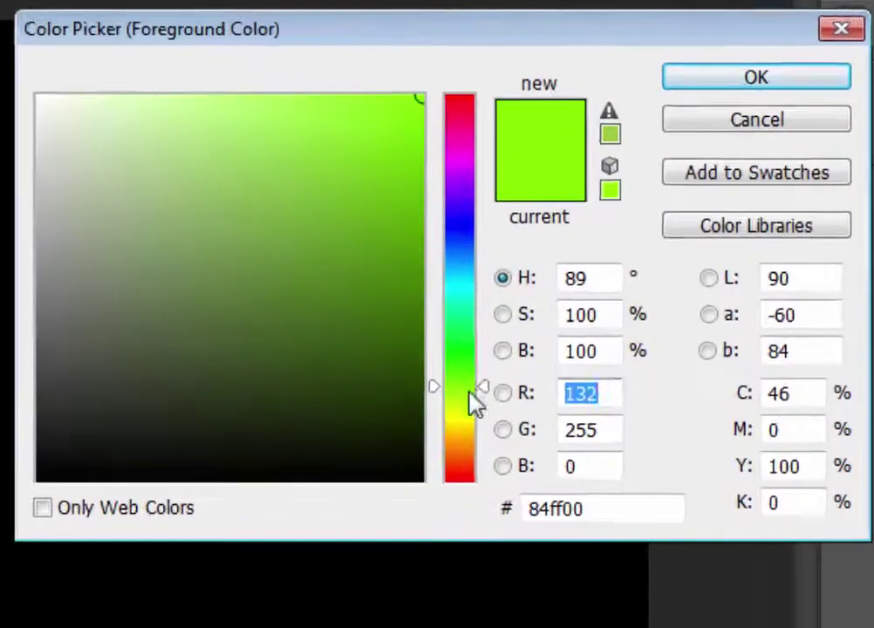
Set the foreground colour to yellow-green #aeff00 in the Color Picker
drag(472, 403, 470, 375)
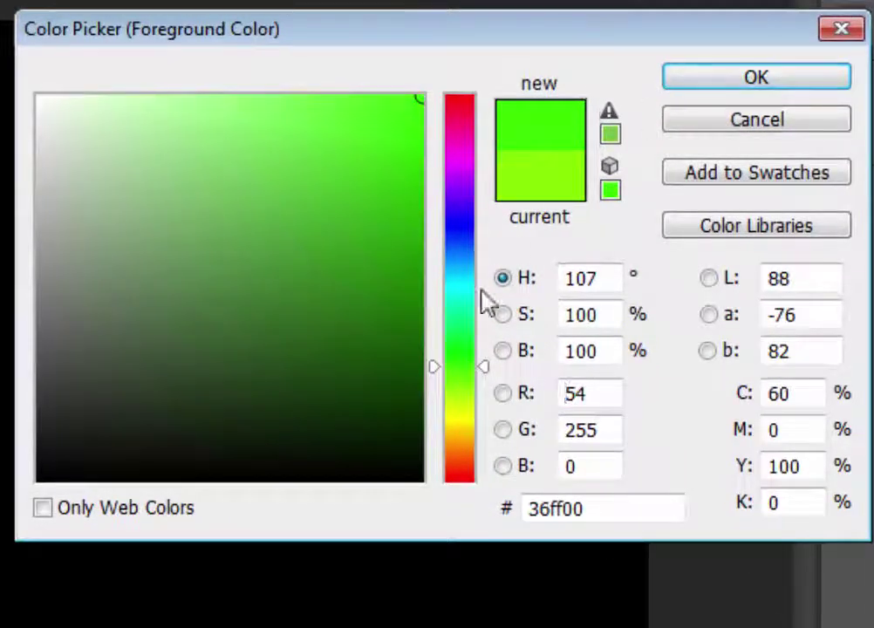
click(471, 403)
drag(470, 403, 471, 397)
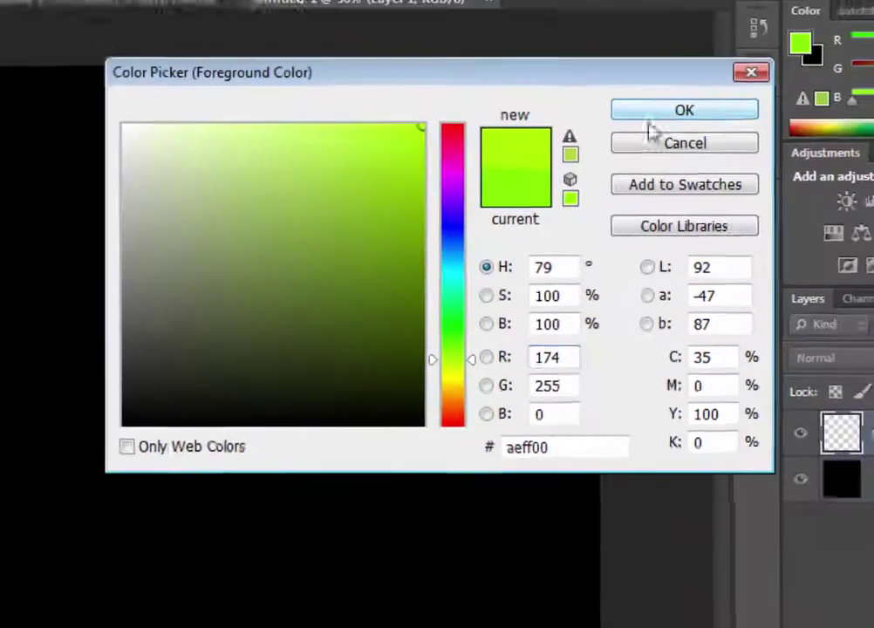
click(672, 112)
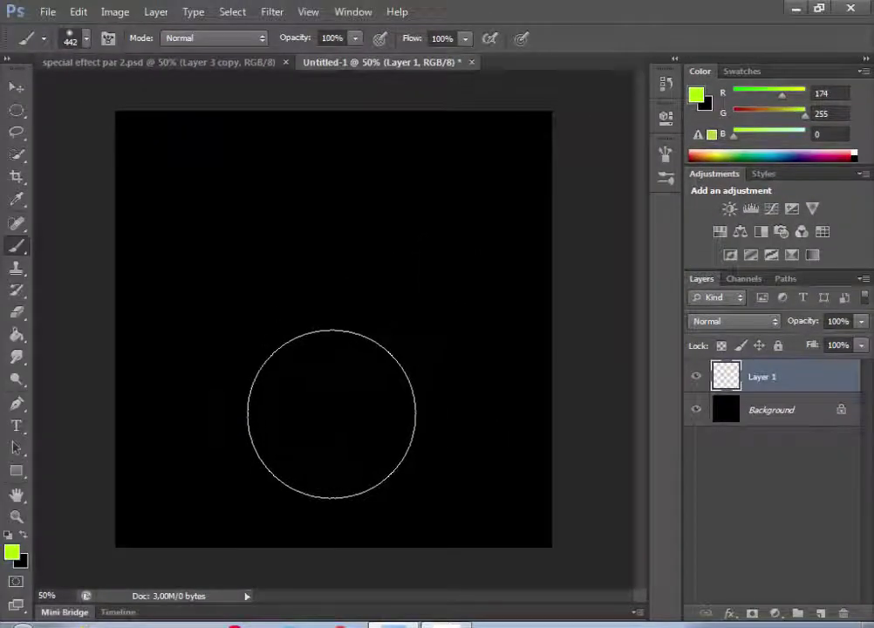
Paint a soft yellow-green dab at the canvas centre, then pick a lighter green and a 319 px brush
click(332, 414)
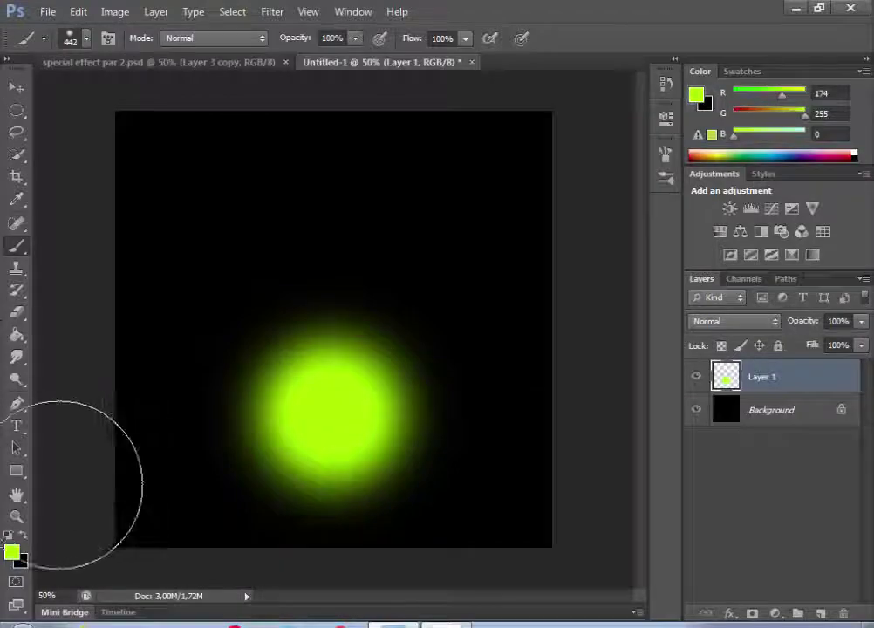
click(11, 551)
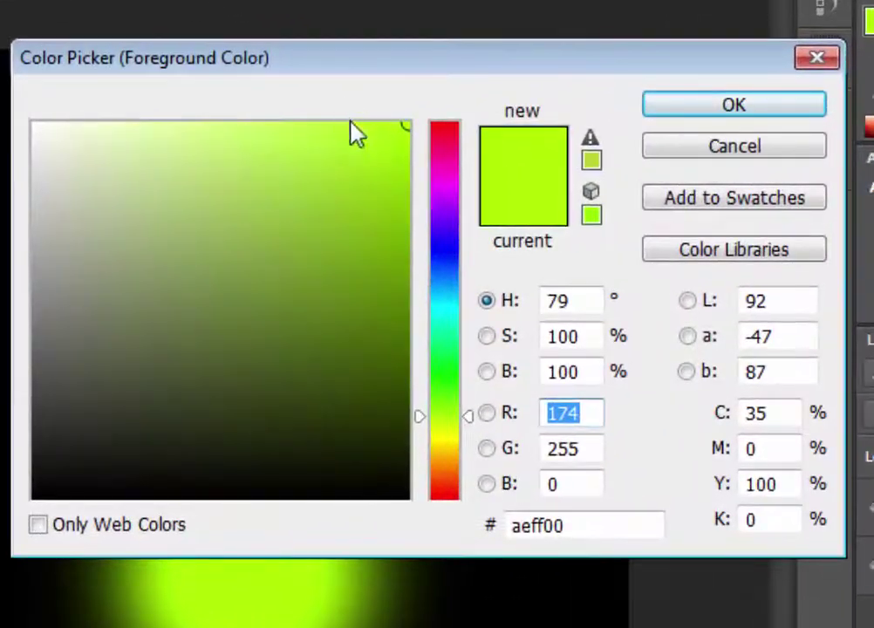
click(310, 125)
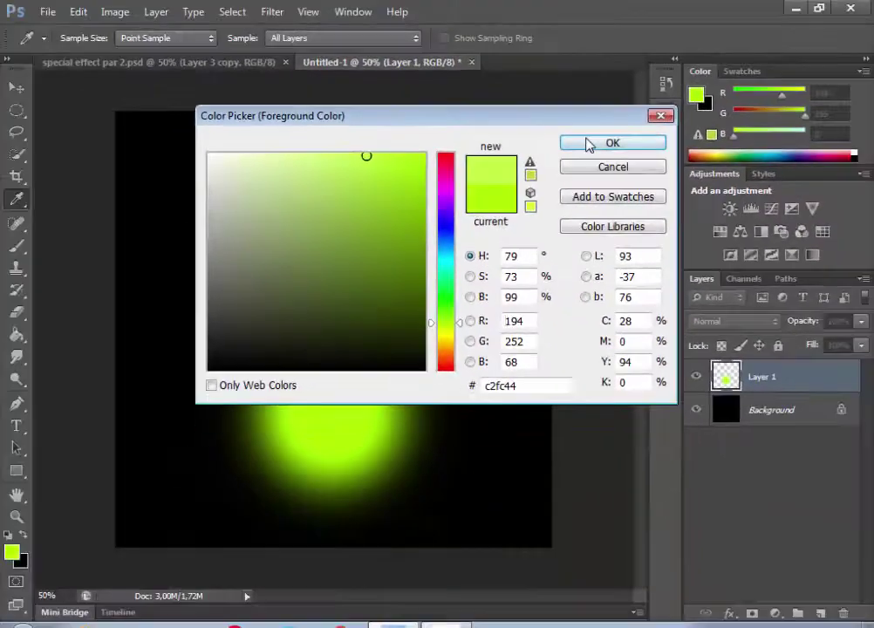
click(602, 128)
click(170, 79)
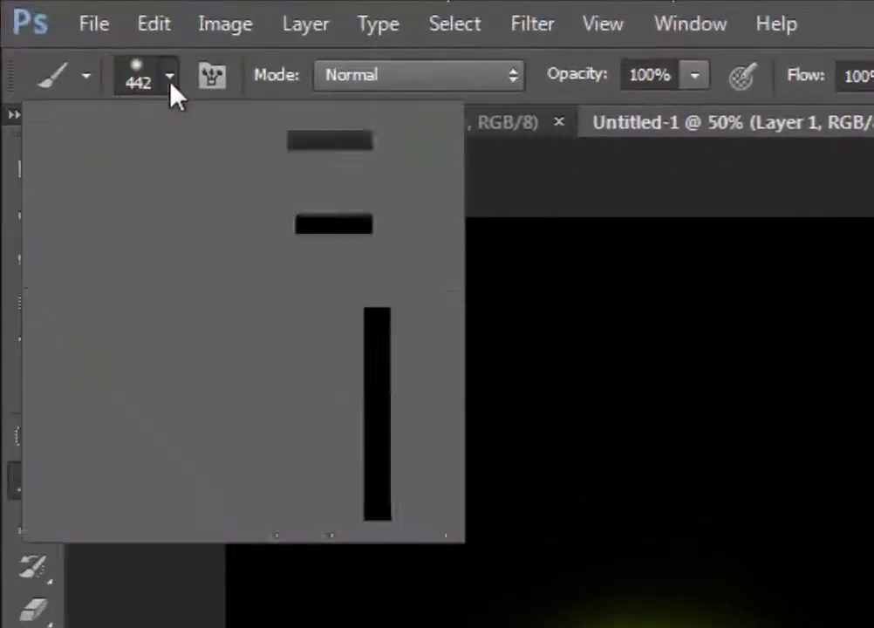
drag(333, 184, 318, 184)
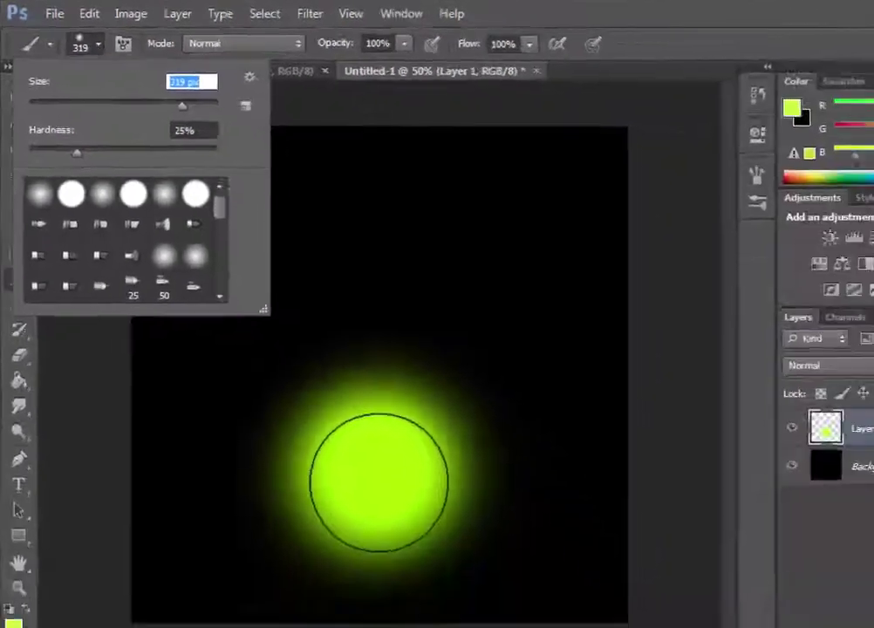
key(Return)
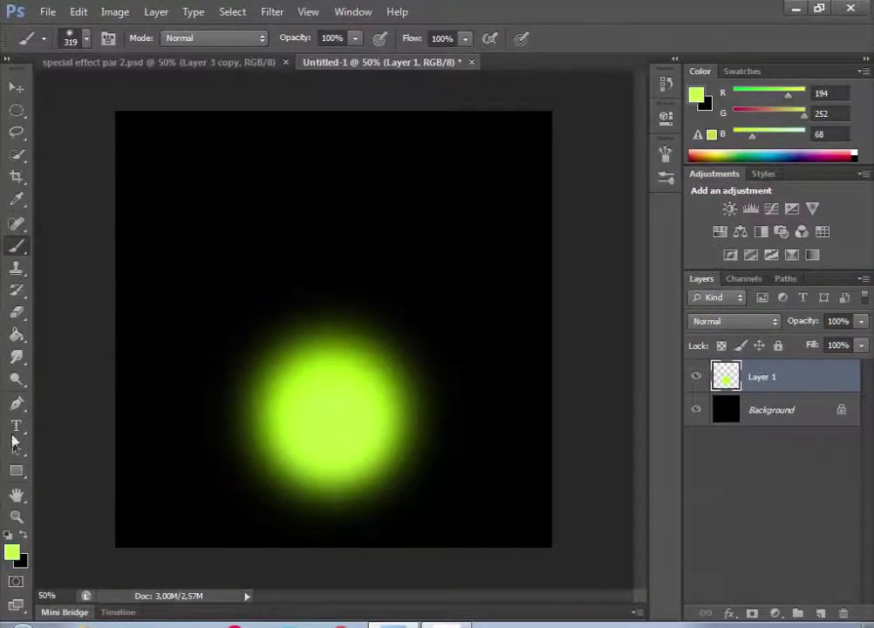
Pick a paler yellow-green and shrink the brush to 199 px, then 119 px
click(11, 551)
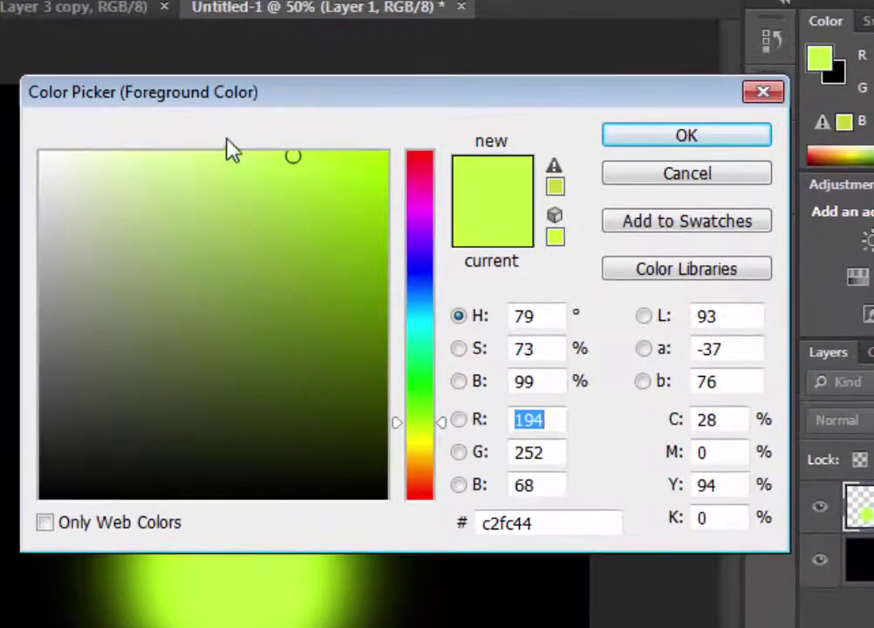
click(216, 155)
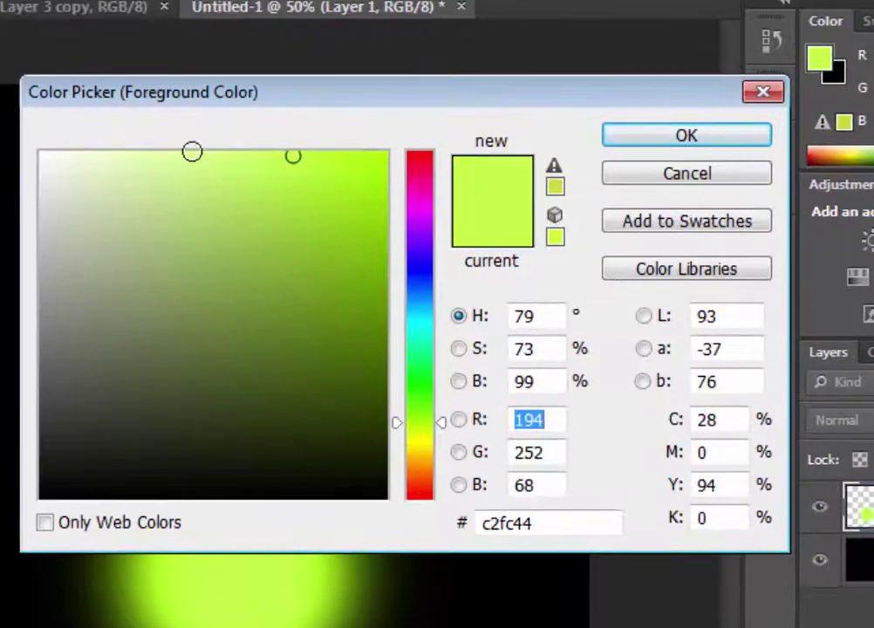
key(Return)
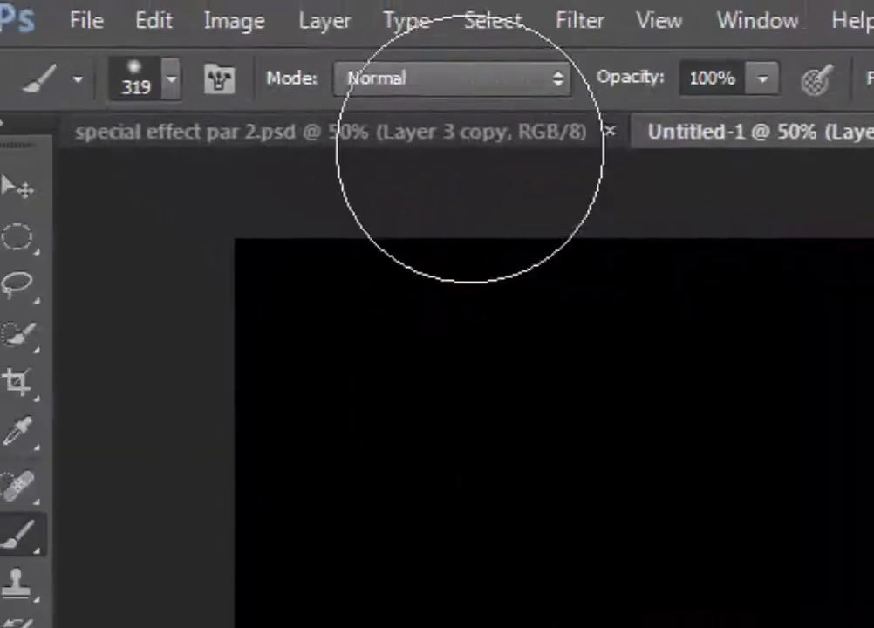
click(195, 91)
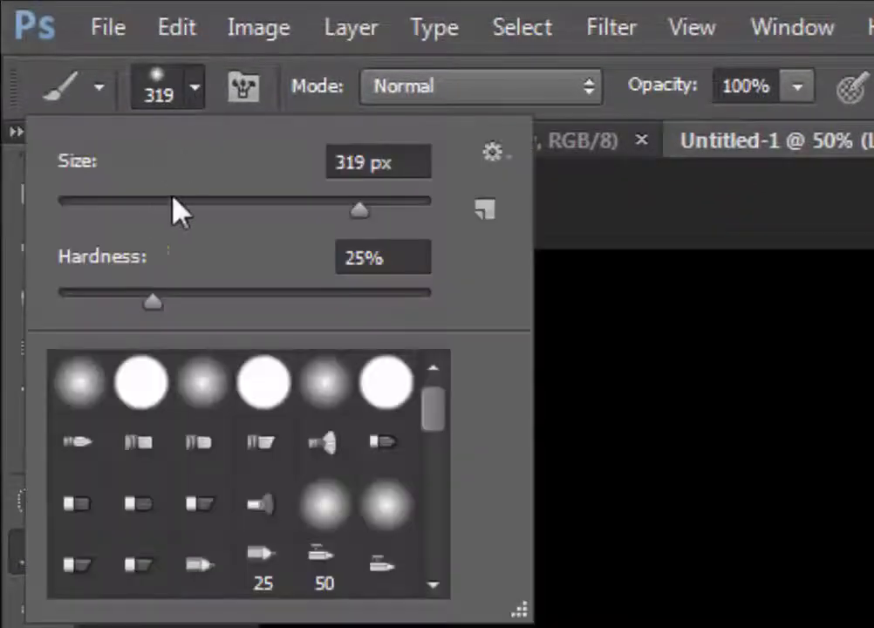
drag(354, 213, 337, 213)
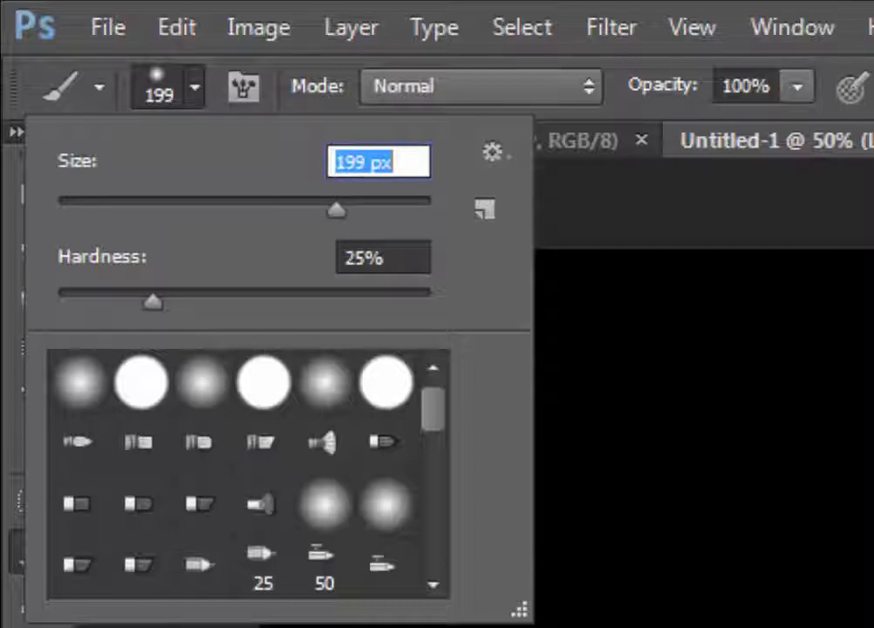
key(Return)
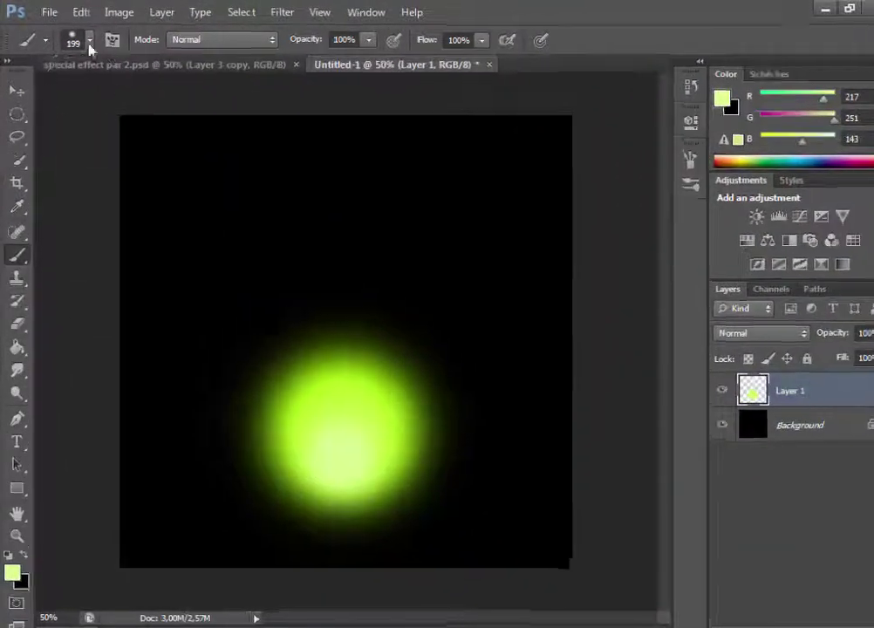
click(89, 41)
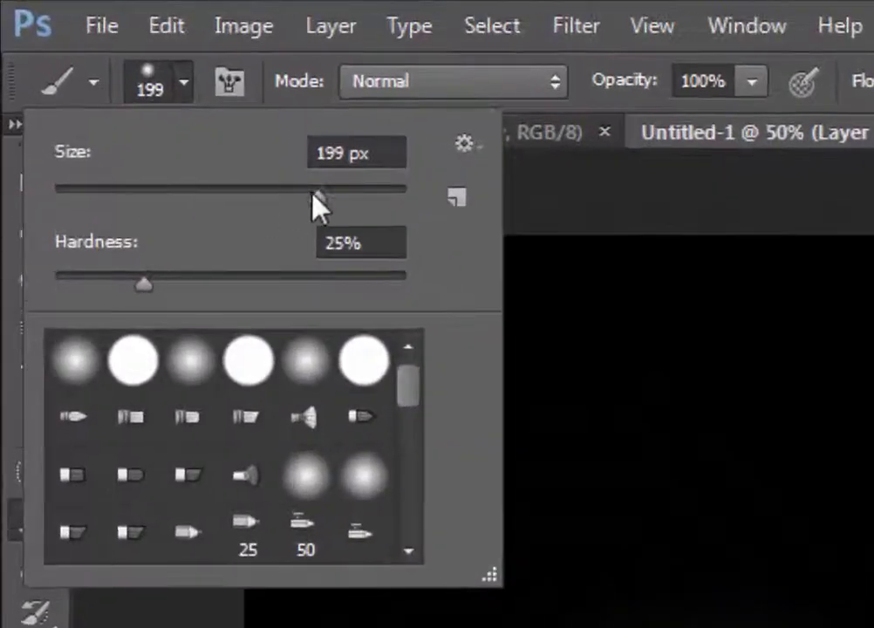
mouse_move(315, 194)
mouse_down()
mouse_move(245, 199)
mouse_move(238, 215)
mouse_up()
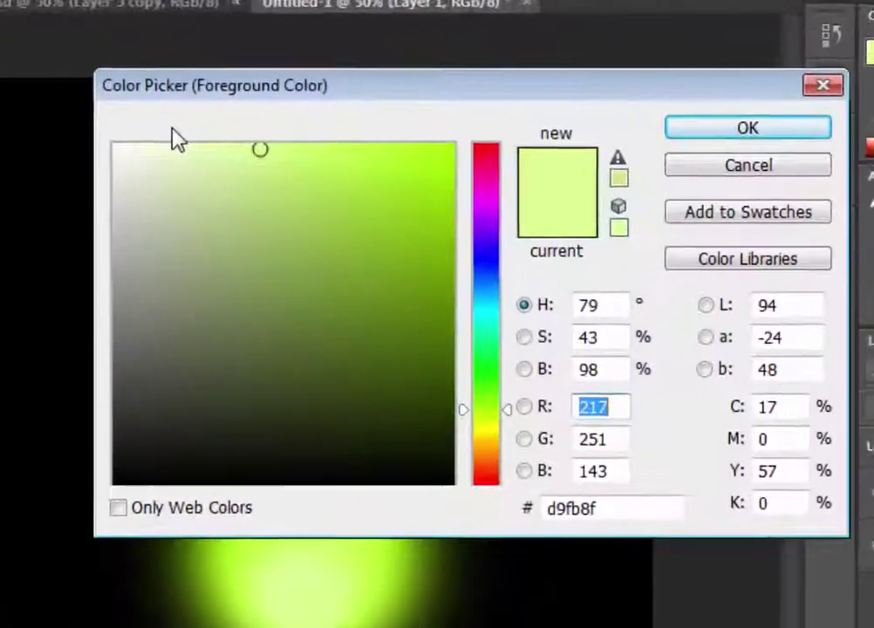
Dab pale green #f3fcde onto the lower part of the glow
click(153, 145)
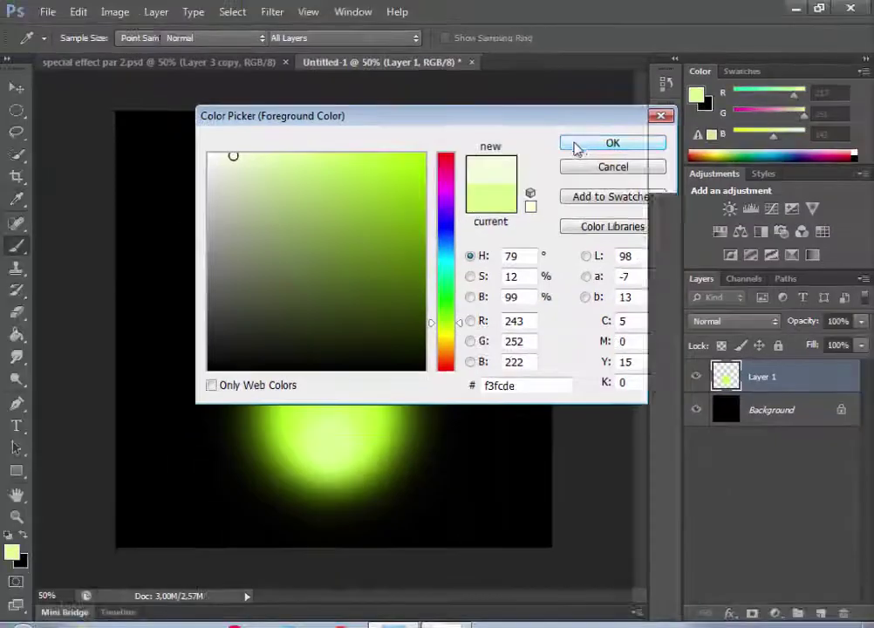
click(576, 145)
click(330, 447)
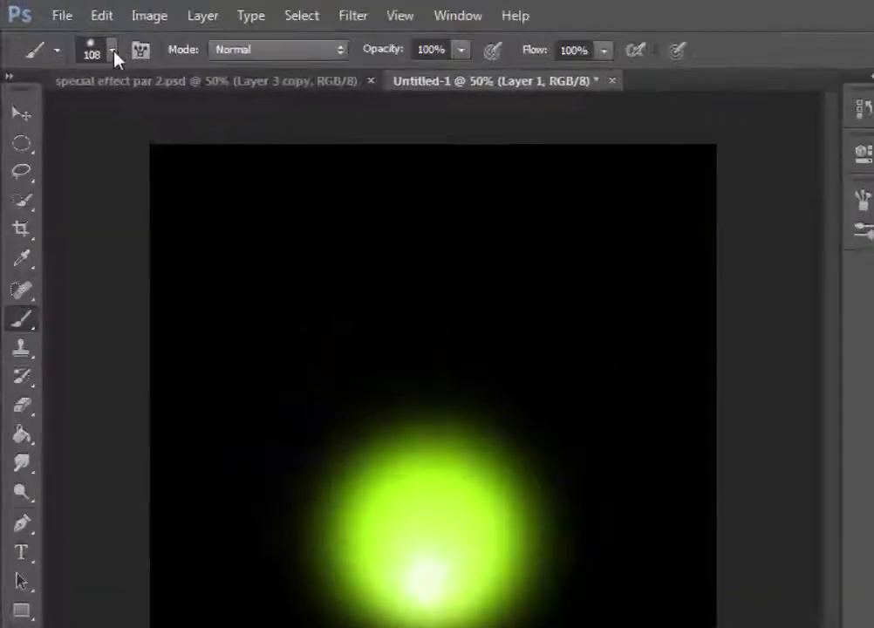
Resize the brush to about 48 px and dab white at the glow's centre
click(112, 52)
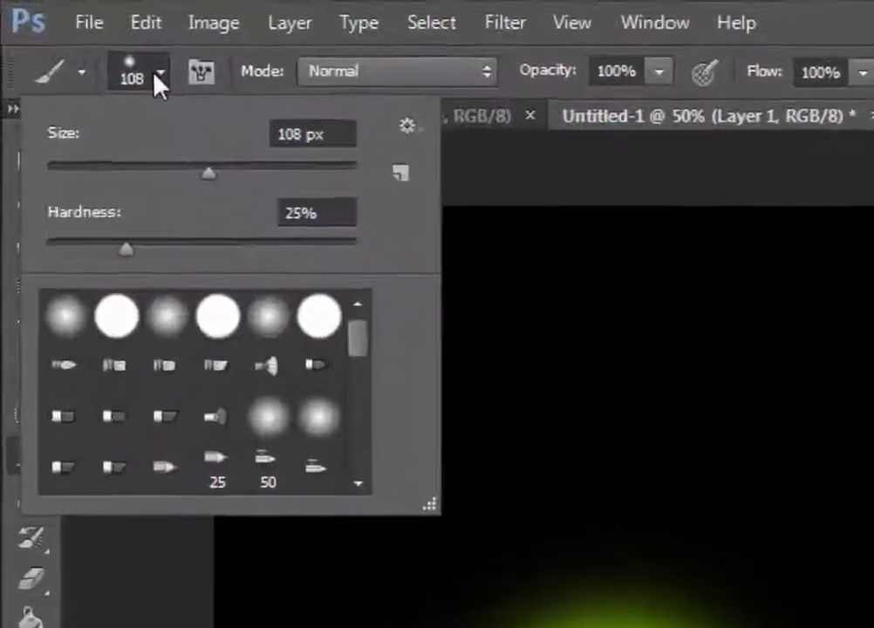
click(67, 123)
drag(106, 193, 150, 193)
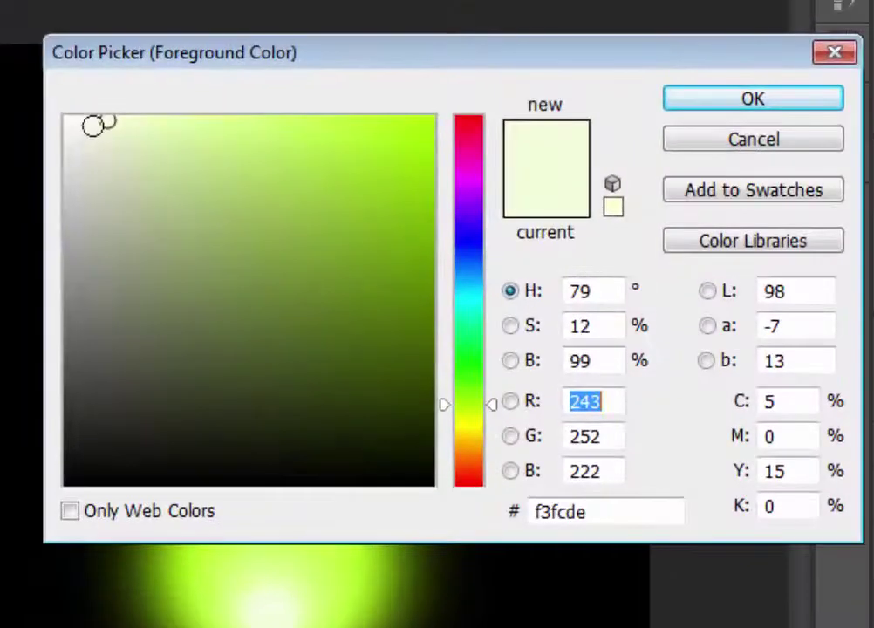
drag(176, 139, 115, 135)
click(676, 123)
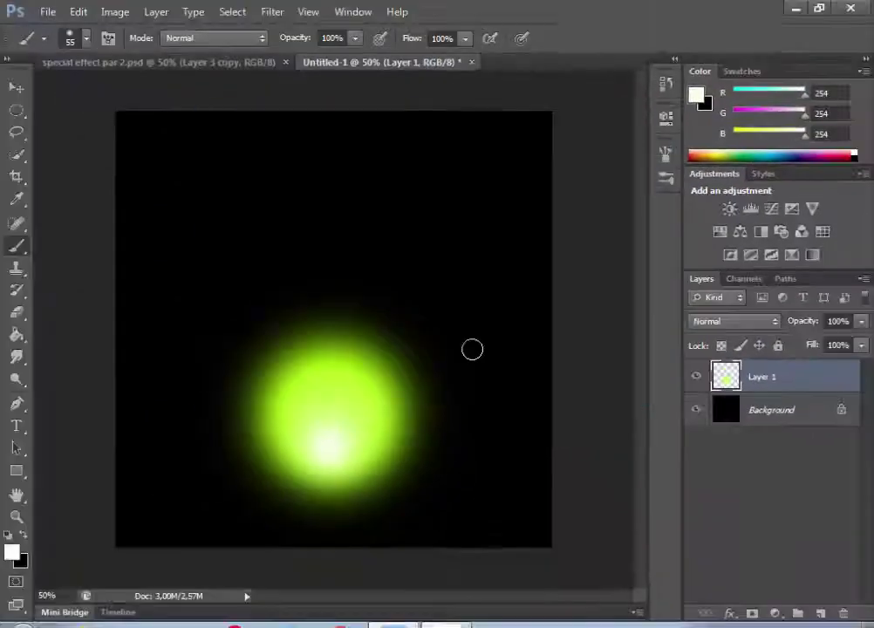
click(329, 452)
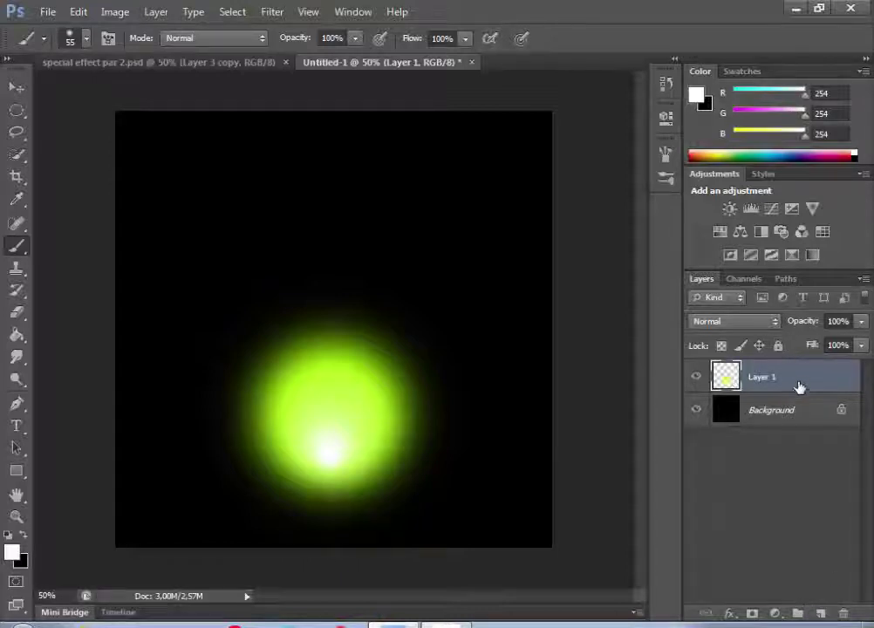
Duplicate Layer 1 and set the Smudge tool to 70% strength
drag(799, 386, 815, 613)
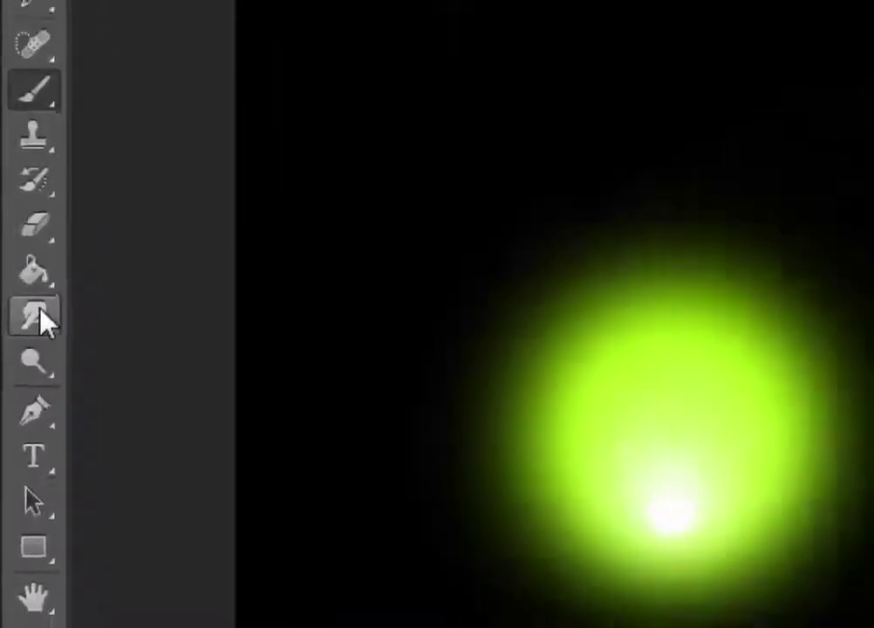
click(37, 316)
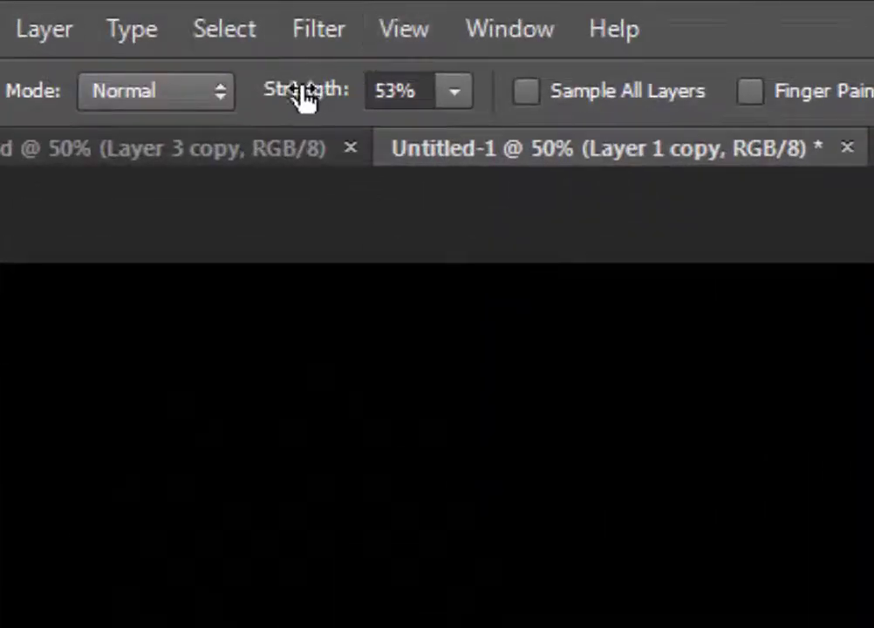
drag(303, 96, 331, 92)
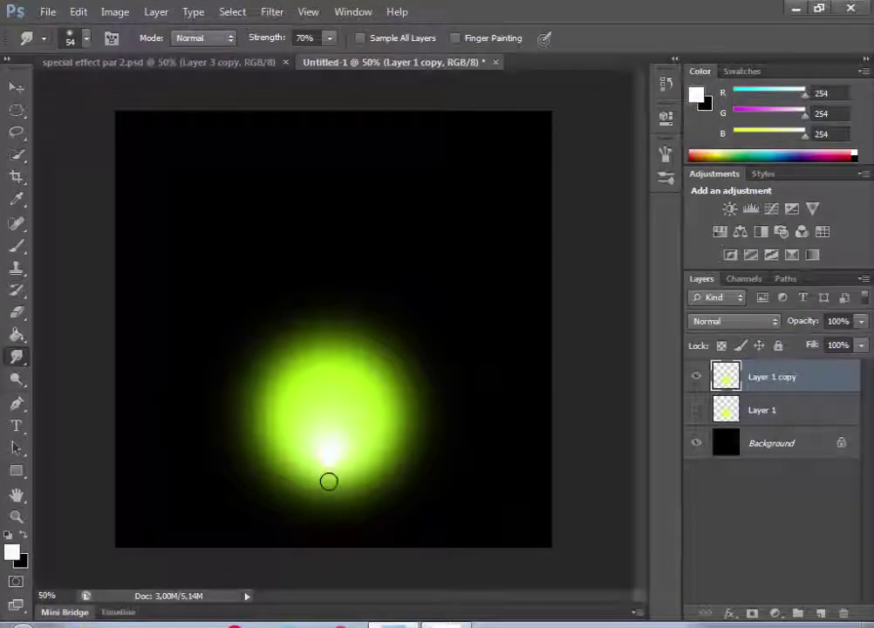
Smudge the glow upward from the white core into several flame streaks and wisps
mouse_move(317, 448)
mouse_down()
mouse_move(303, 400)
mouse_move(314, 341)
mouse_move(311, 255)
mouse_up()
drag(288, 205, 259, 144)
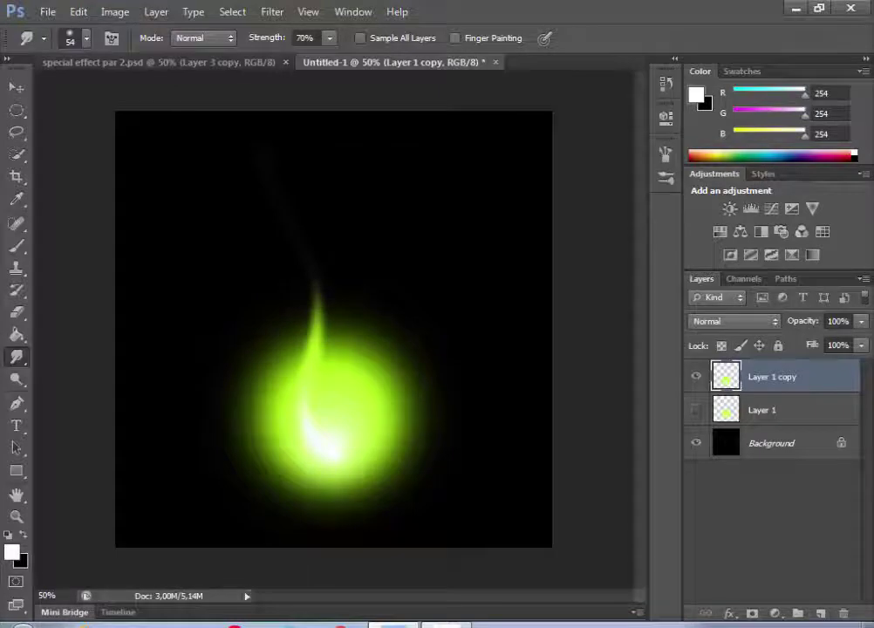
drag(366, 400, 347, 270)
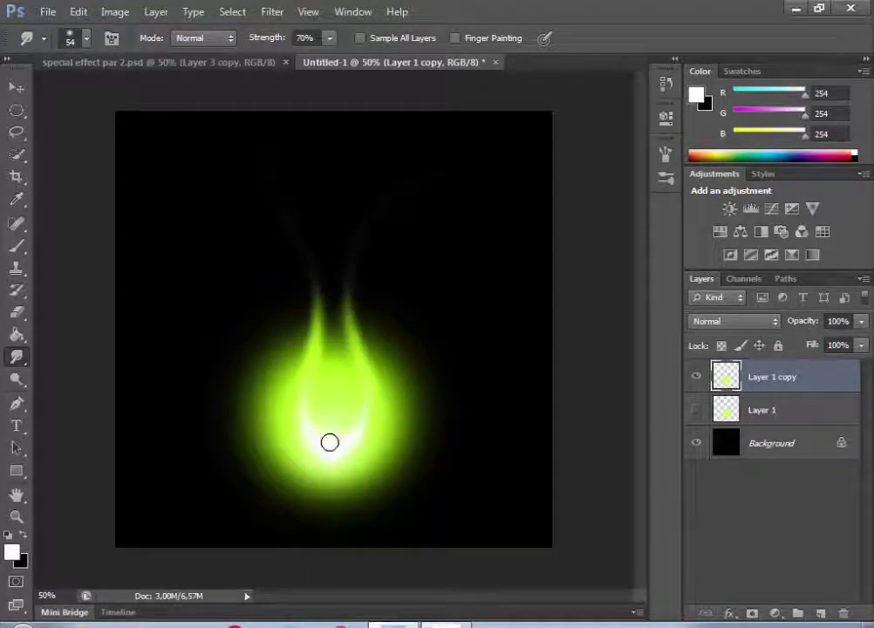
mouse_move(291, 431)
mouse_down()
mouse_move(209, 301)
mouse_move(220, 234)
mouse_up()
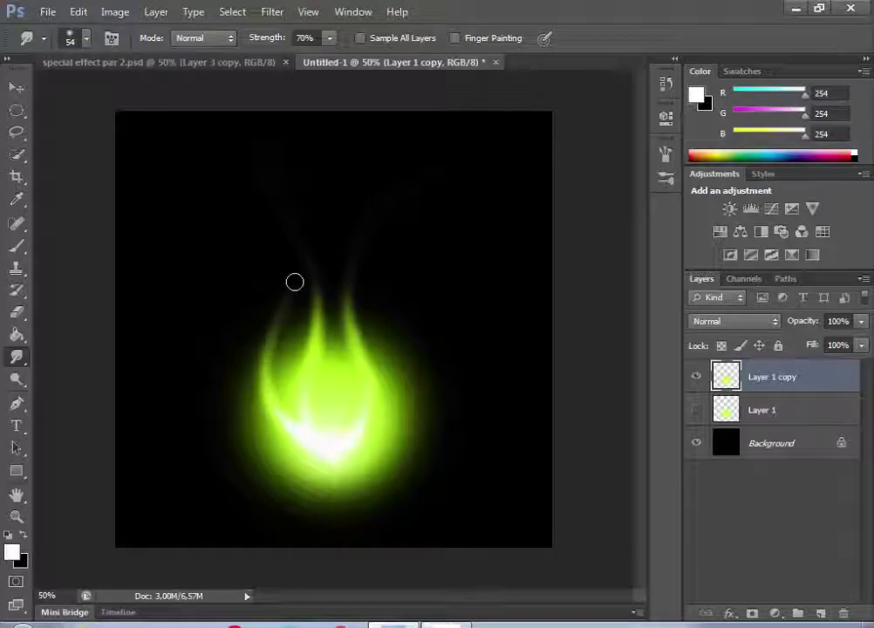
drag(330, 449, 406, 415)
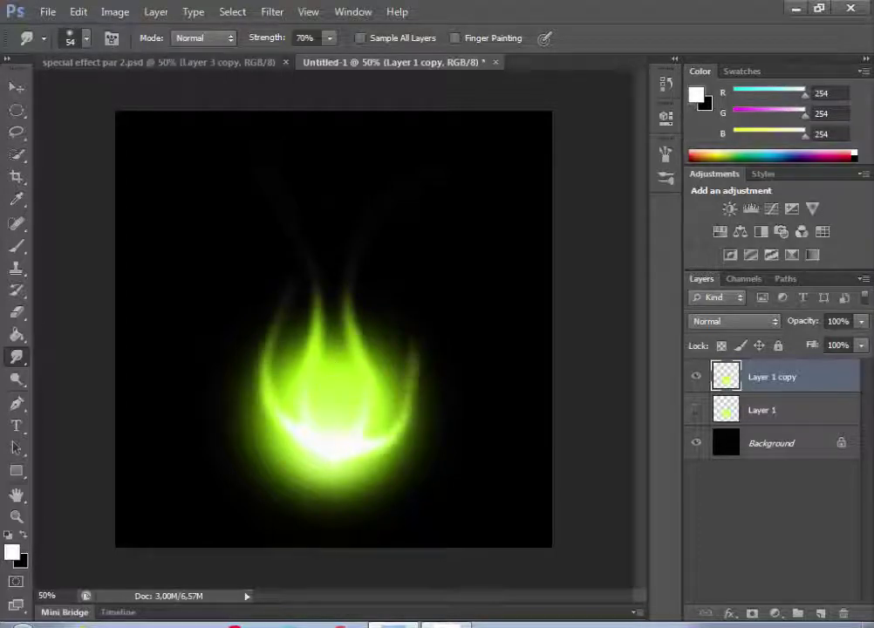
drag(333, 446, 335, 330)
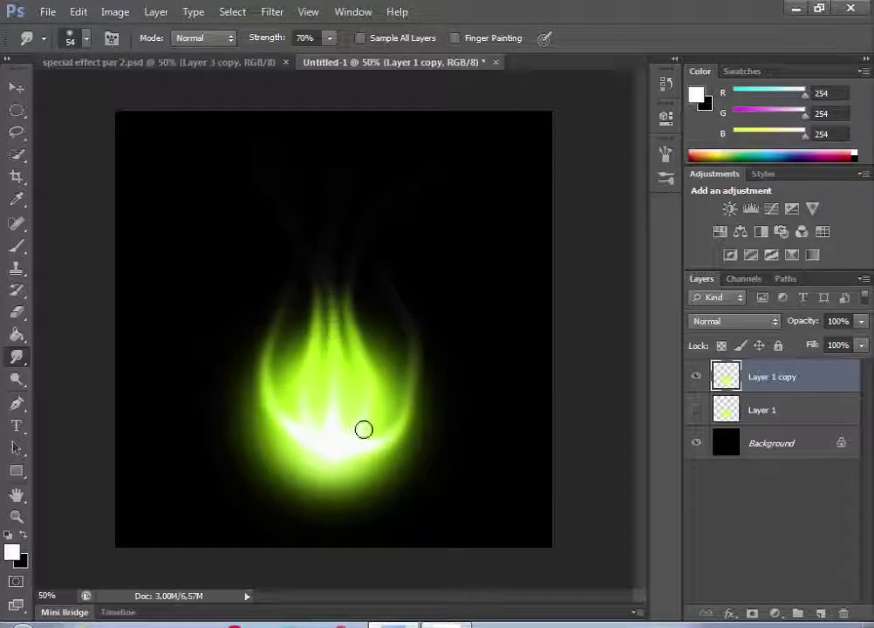
mouse_move(368, 443)
mouse_down()
mouse_move(402, 416)
mouse_move(411, 360)
mouse_up()
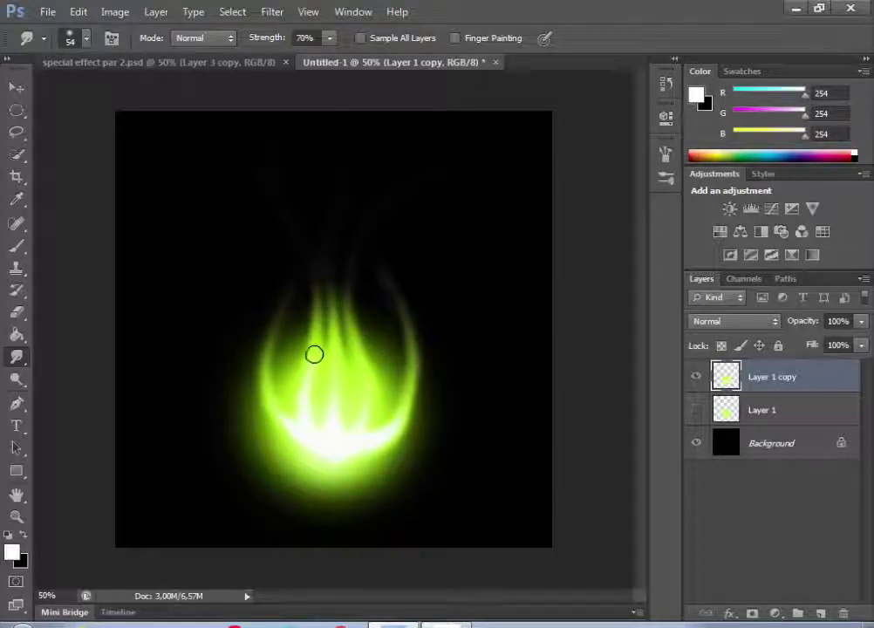
mouse_move(310, 417)
mouse_down()
mouse_move(299, 394)
mouse_move(307, 367)
mouse_up()
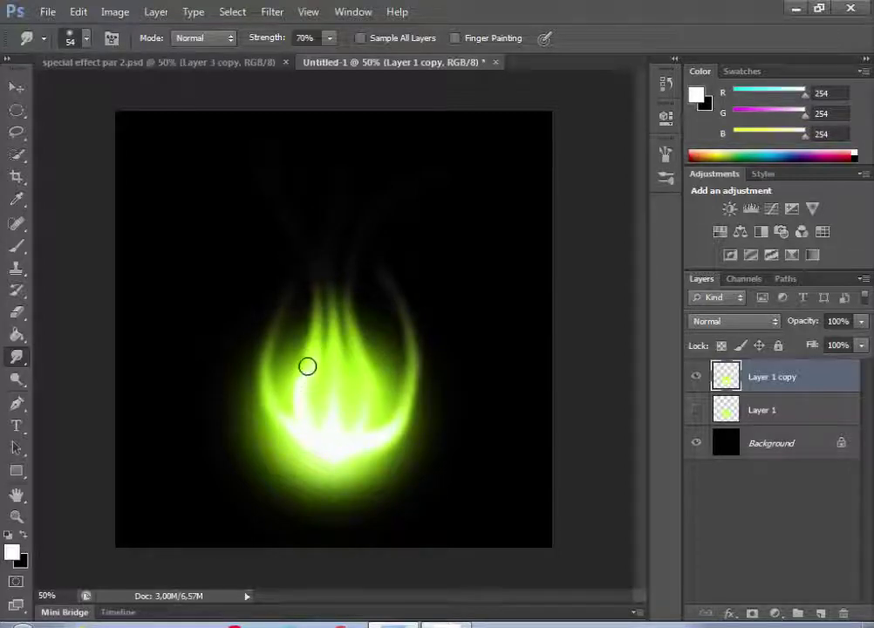
drag(376, 407, 360, 359)
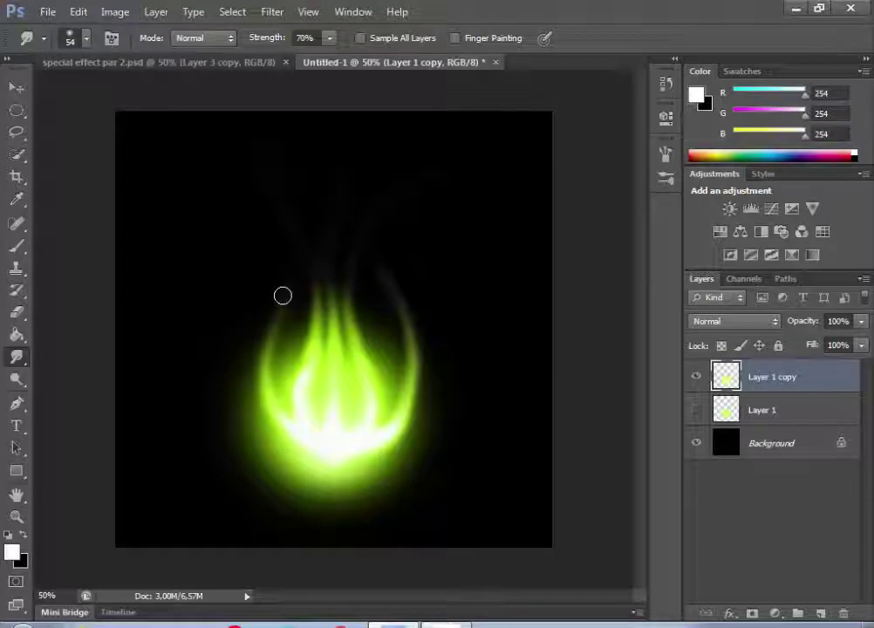
drag(282, 295, 283, 223)
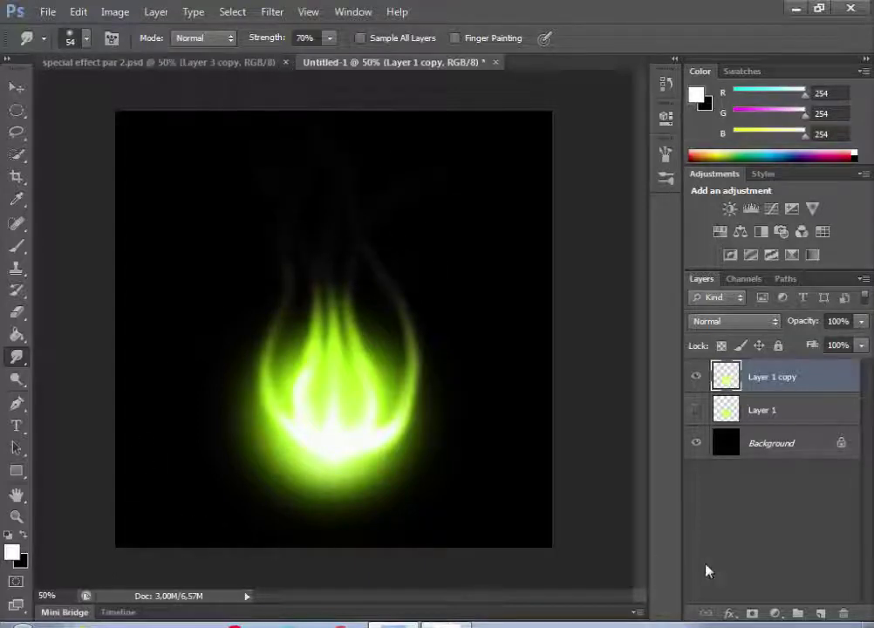
On a new Layer 2, dot white sparks around the flame with the 9 px soft brush
click(819, 613)
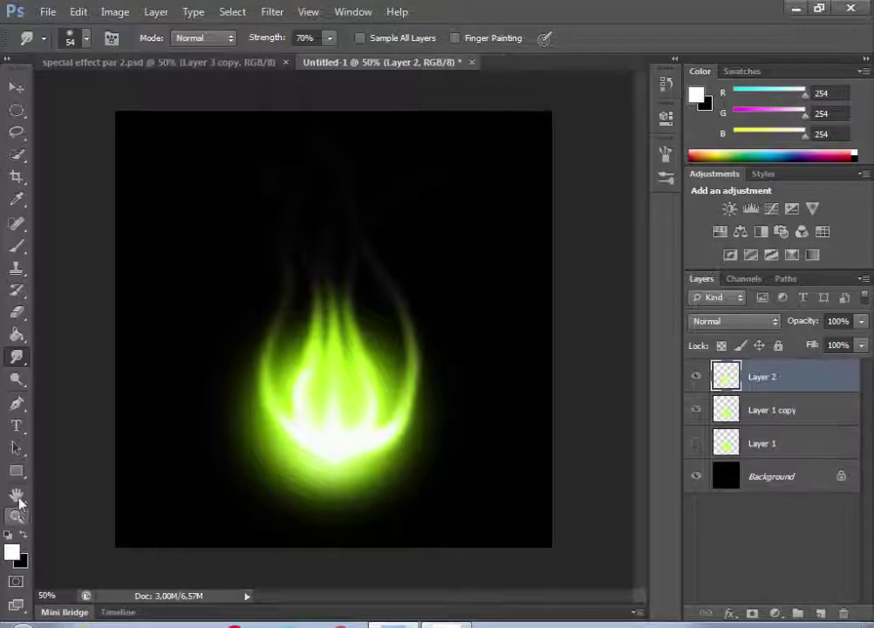
click(15, 249)
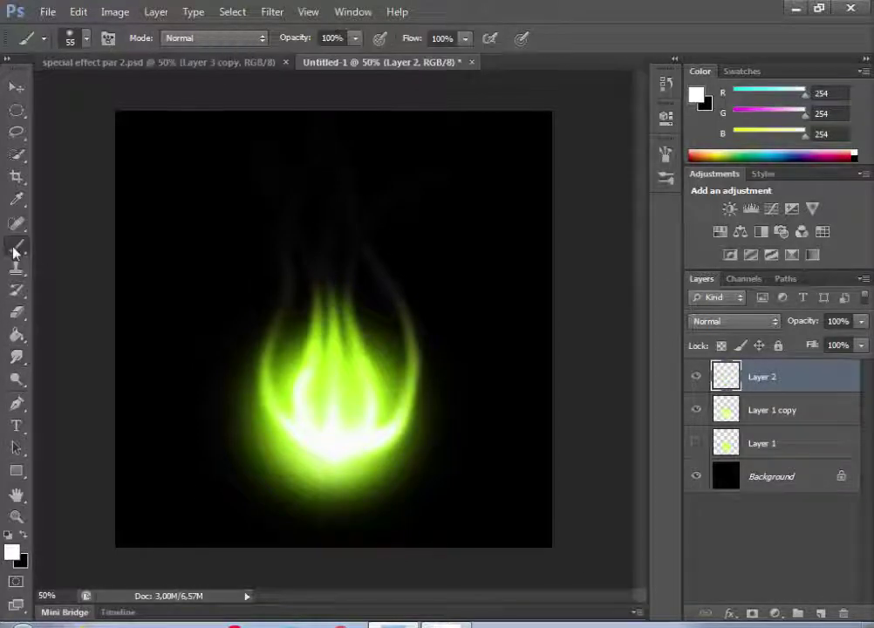
click(70, 35)
scroll(139, 255, down, 3)
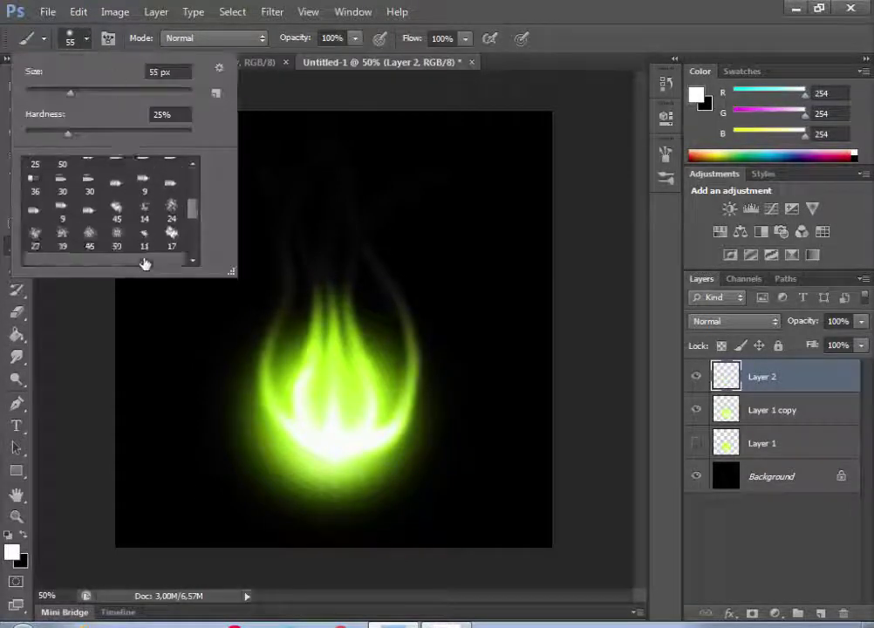
scroll(139, 254, down, 3)
click(36, 251)
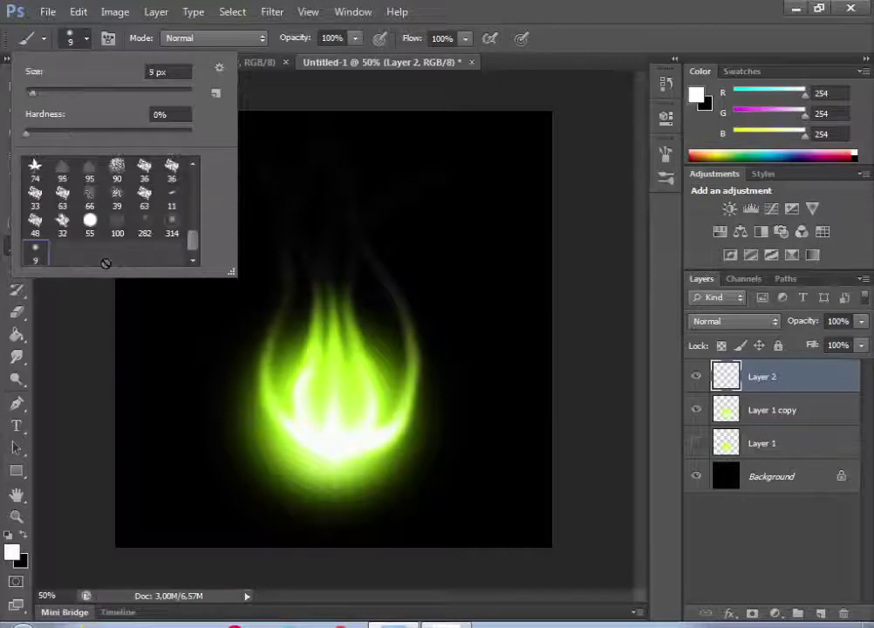
click(330, 435)
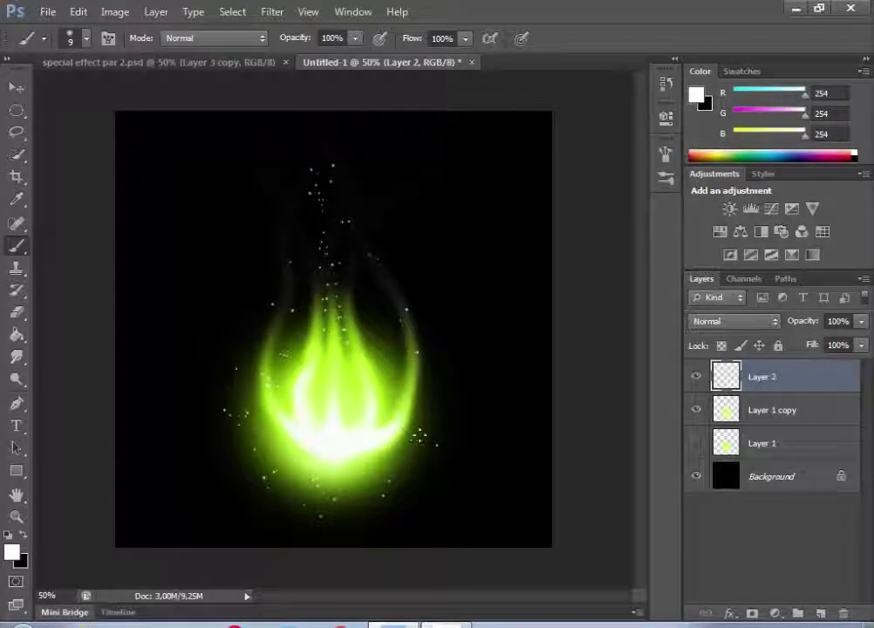
click(409, 469)
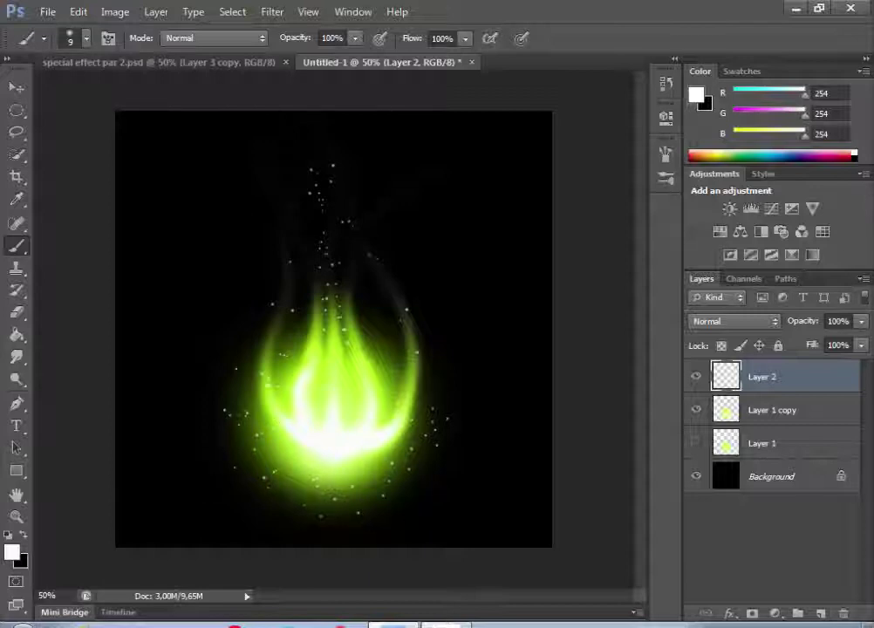
Add a new layer and a top copy of Layer 1, then render Difference Clouds on the copy
click(821, 614)
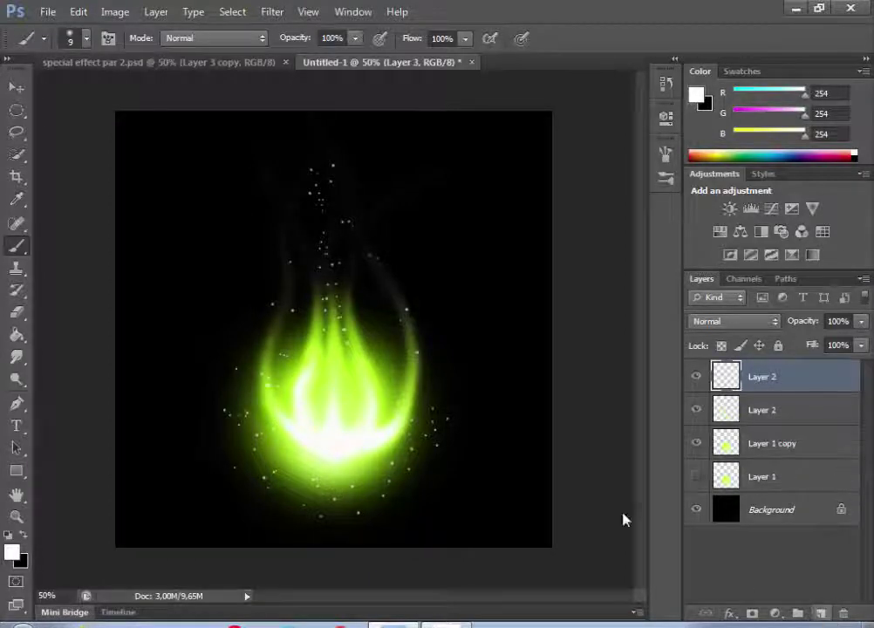
click(695, 476)
key(m)
mouse_move(790, 479)
mouse_down()
mouse_move(847, 616)
mouse_move(825, 614)
mouse_up()
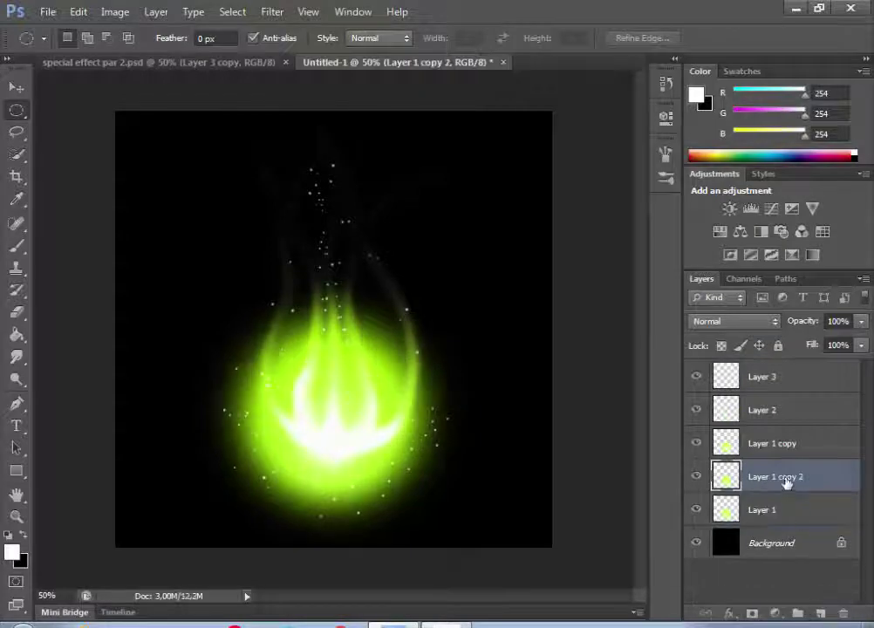
drag(731, 480, 771, 370)
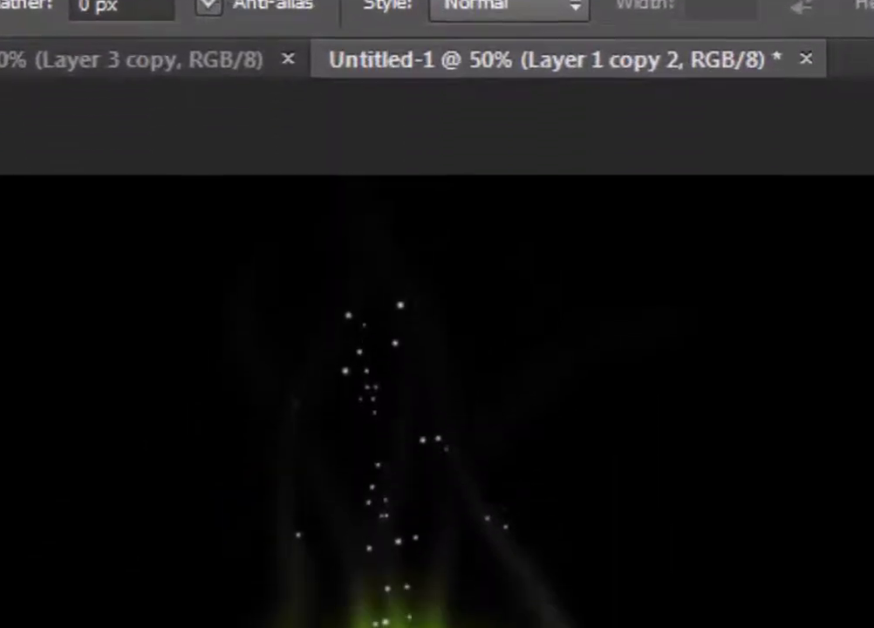
click(272, 11)
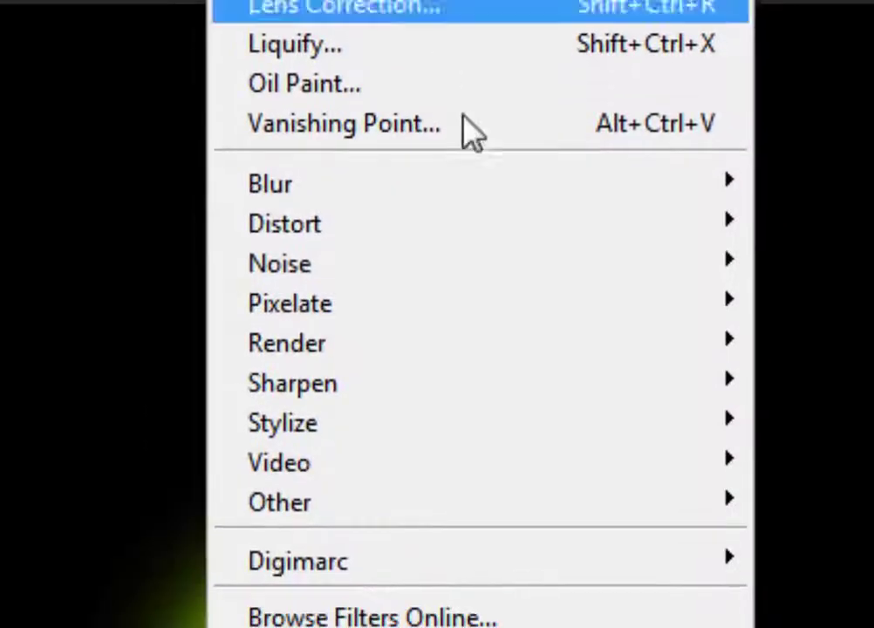
mouse_move(262, 156)
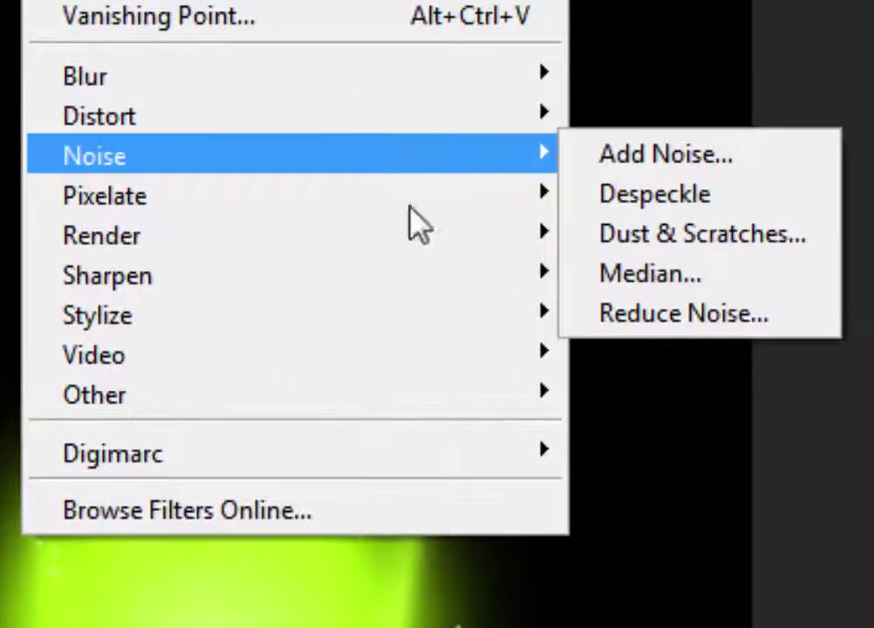
mouse_move(102, 235)
click(717, 288)
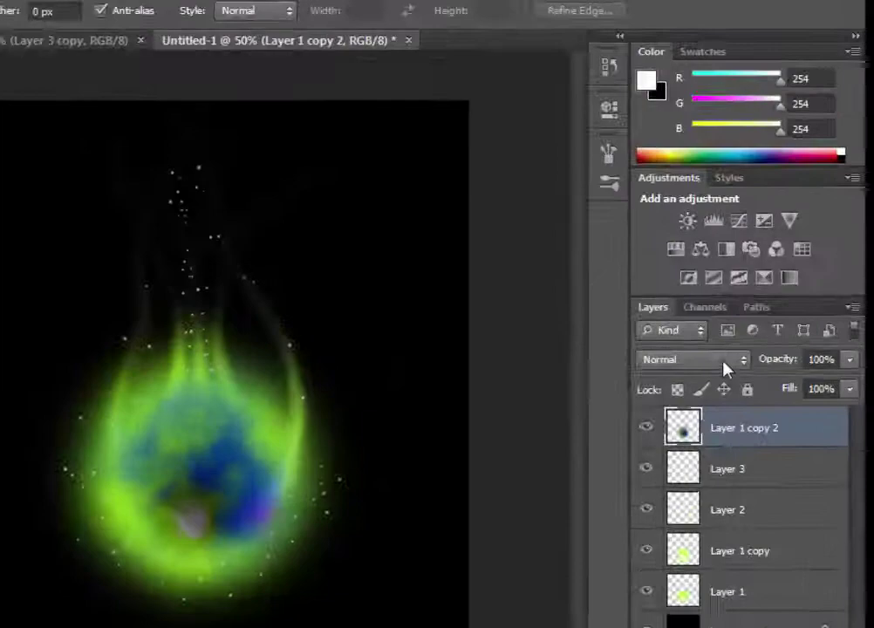
Cycle Layer 1 copy 2 through blend modes, settle on Subtract, and lower opacity to 80%
click(724, 359)
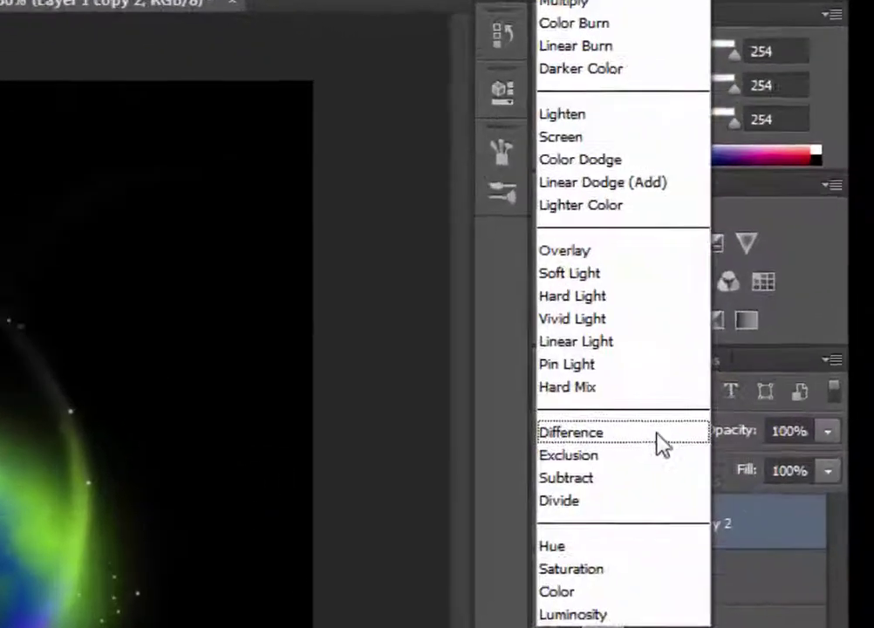
click(667, 316)
key(shift+minus)
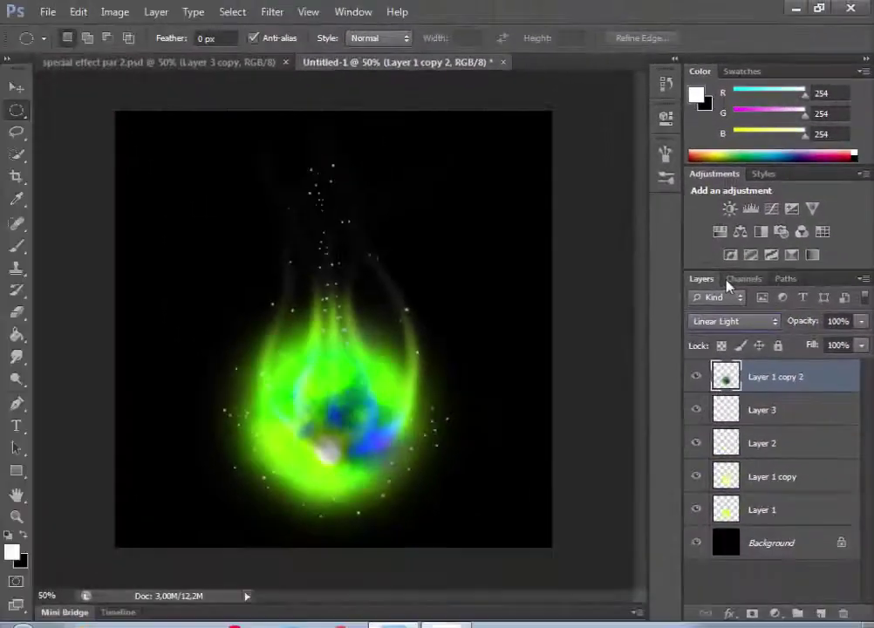
key(shift+minus)
key(shift+minus)
key(shift+minus)
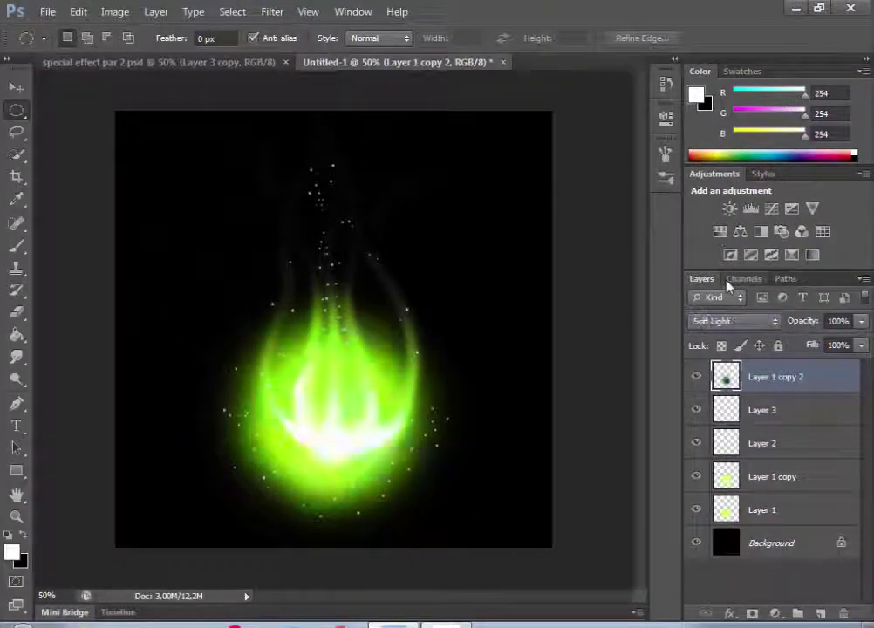
key(shift+minus)
key(shift+minus)
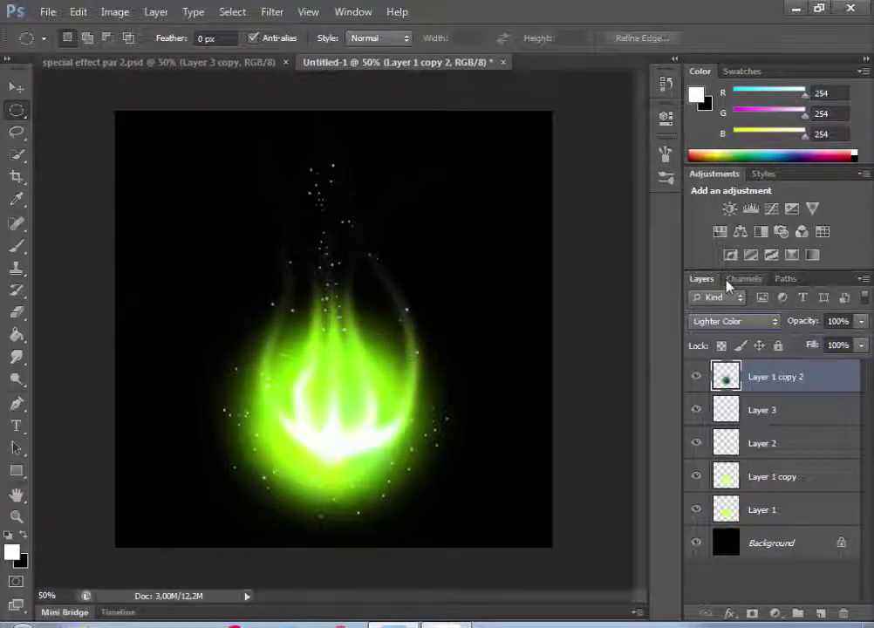
key(shift+minus)
key(shift+minus)
key(shift+minus)
key(shift+minus)
key(shift+minus)
key(shift+minus)
key(shift+minus)
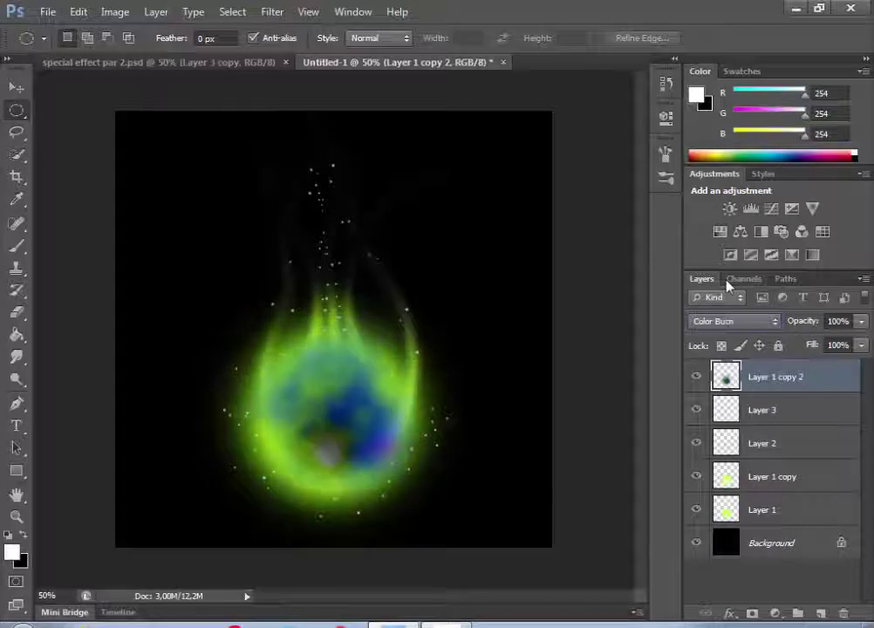
key(shift+minus)
key(shift+minus)
key(shift+minus)
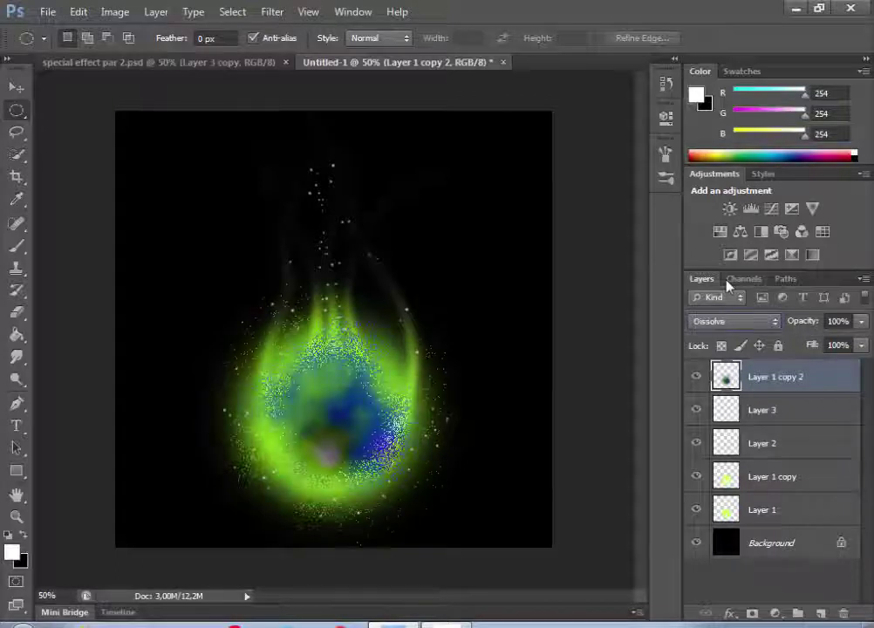
key(shift+minus)
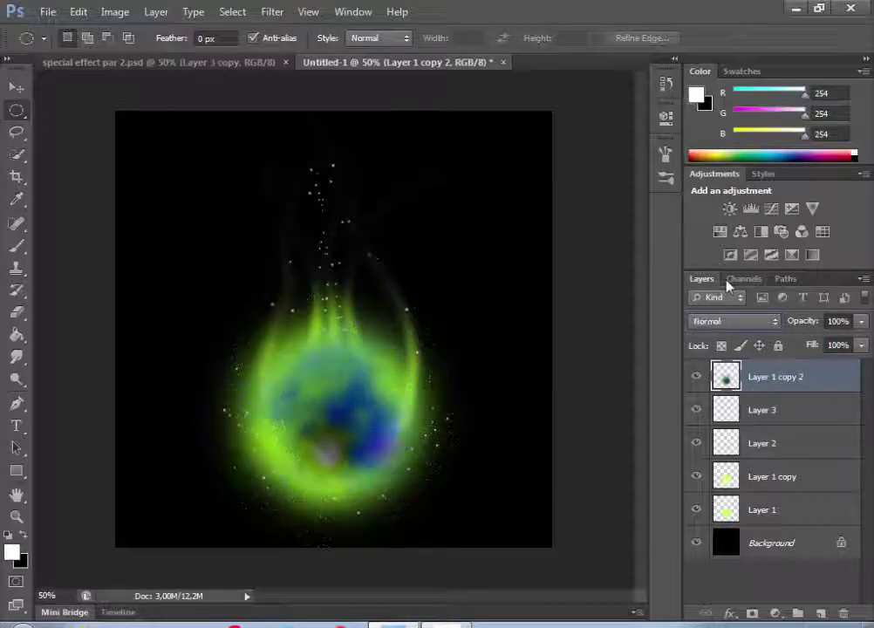
key(shift+plus)
key(shift+plus)
key(shift+plus)
key(shift+plus)
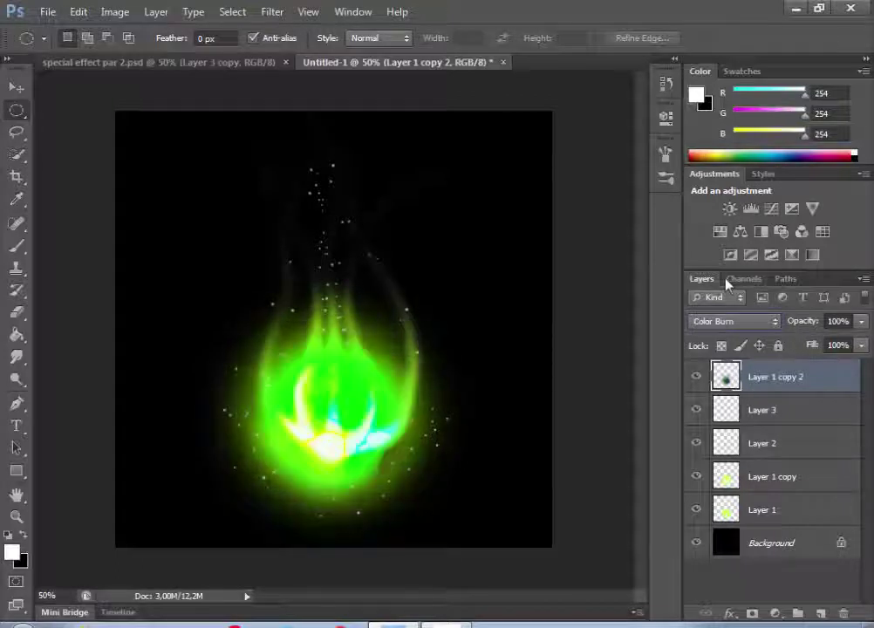
key(shift+minus)
key(shift+minus)
key(shift+minus)
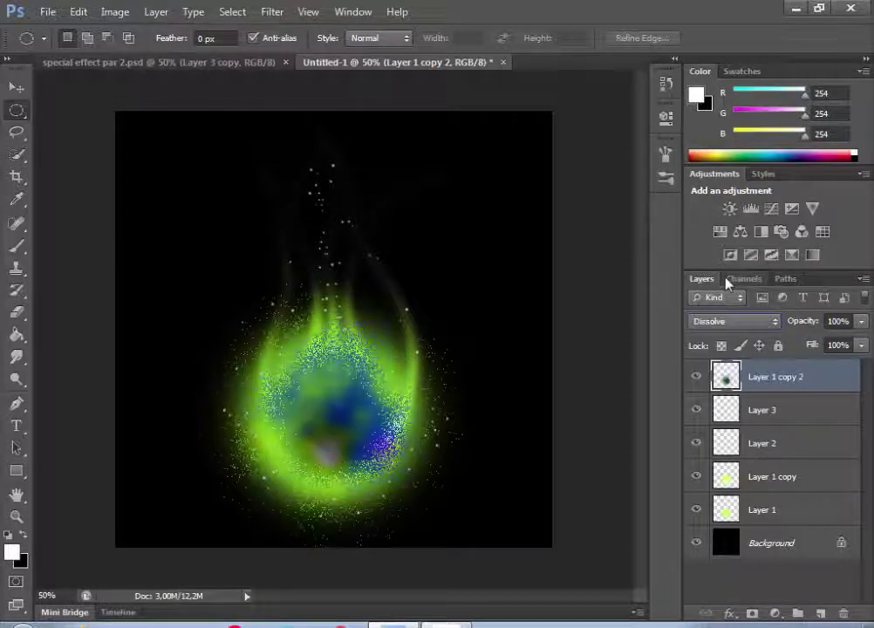
key(shift+plus)
key(shift+plus)
key(shift+plus)
key(shift+plus)
key(shift+plus)
key(shift+plus)
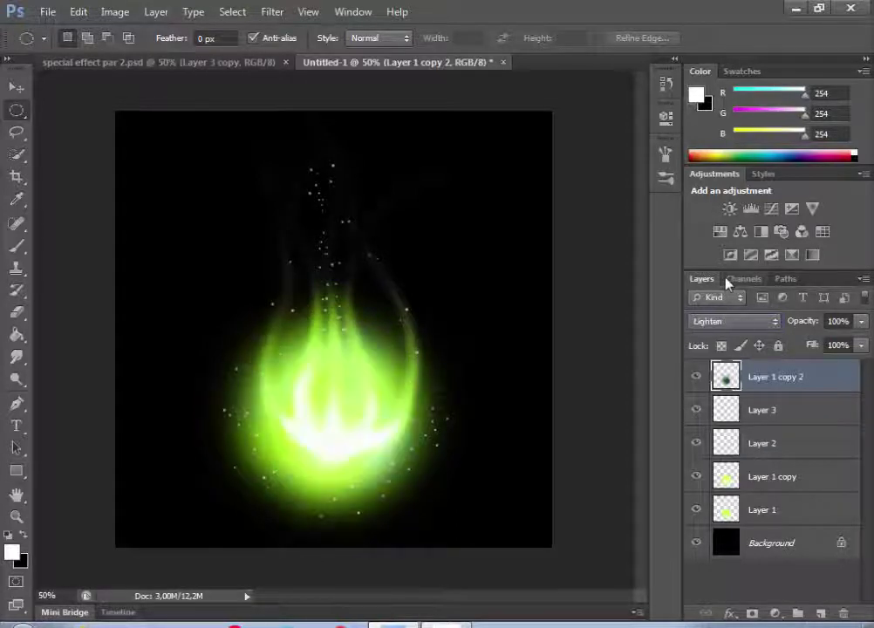
key(shift+plus)
key(shift+plus)
key(shift+plus)
key(shift+plus)
key(shift+plus)
key(shift+plus)
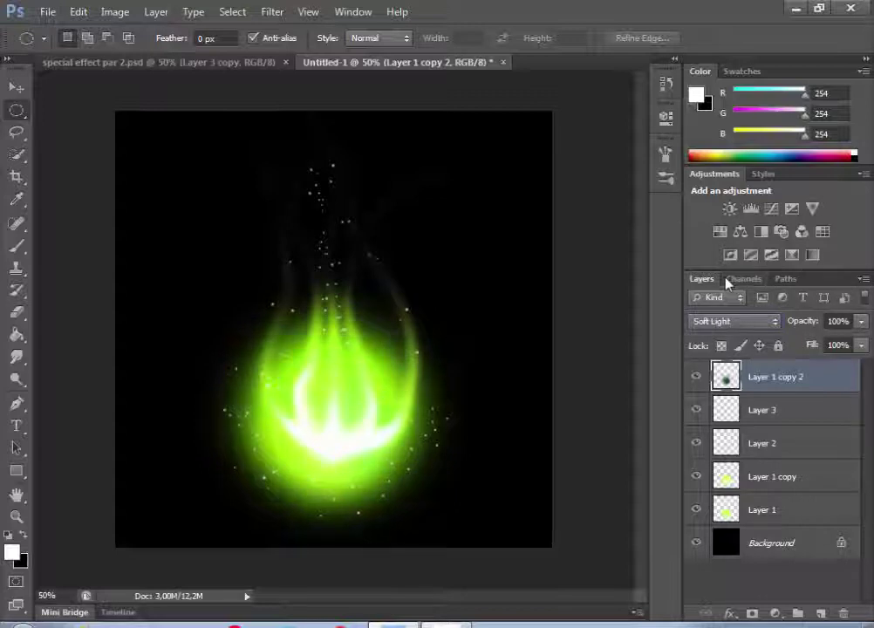
key(shift+plus)
key(shift+plus)
key(shift+plus)
key(shift+plus)
key(shift+plus)
key(shift+plus)
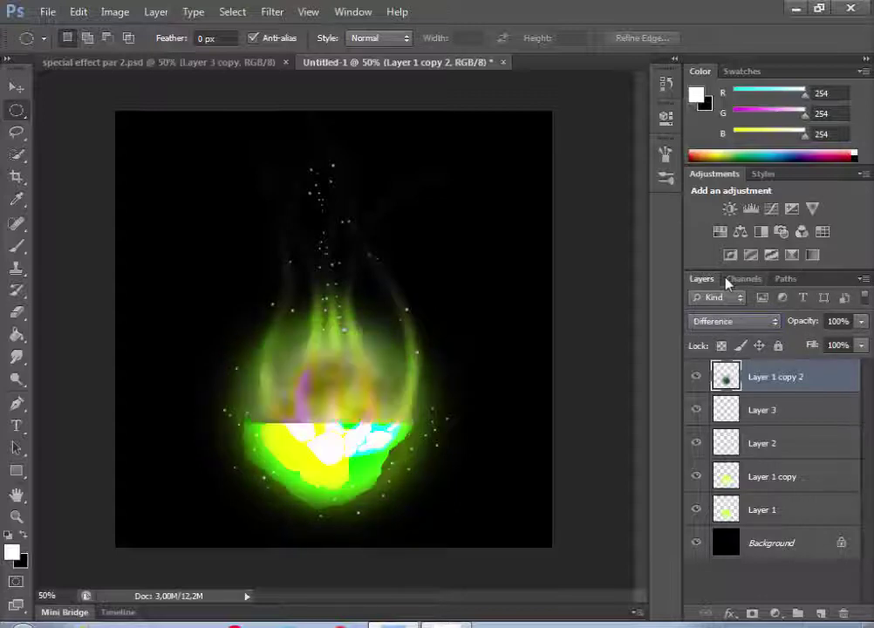
key(shift+plus)
key(shift+plus)
key(shift+plus)
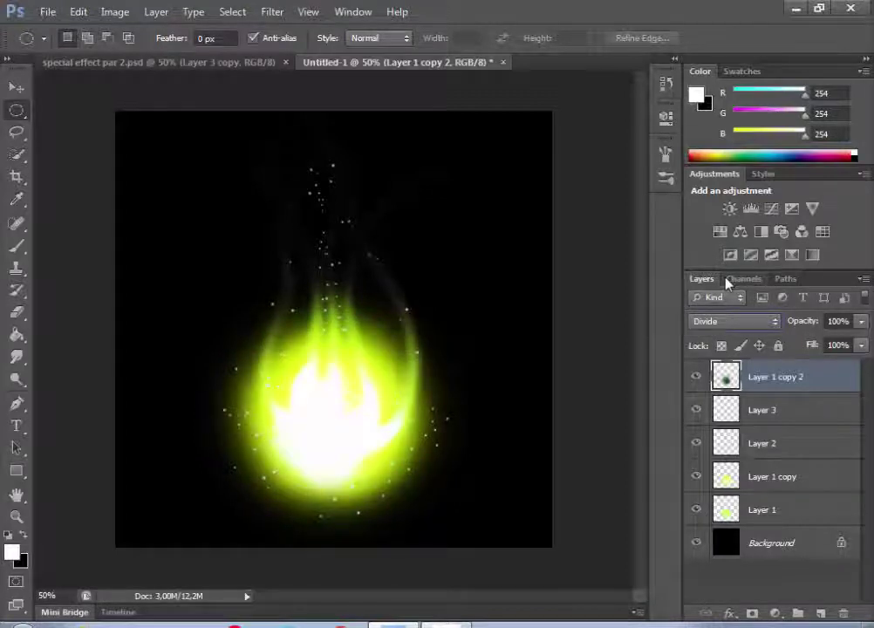
key(shift+minus)
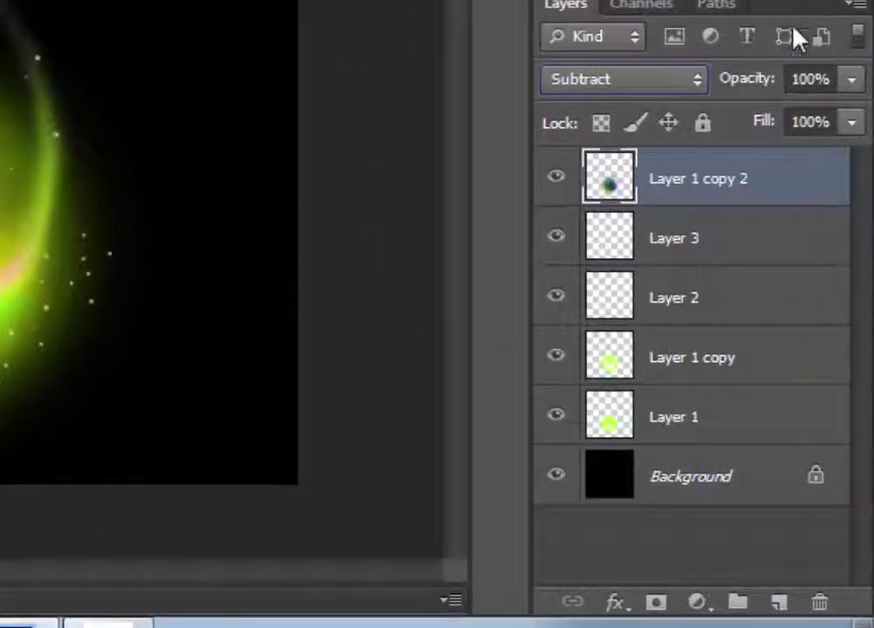
drag(761, 85, 725, 84)
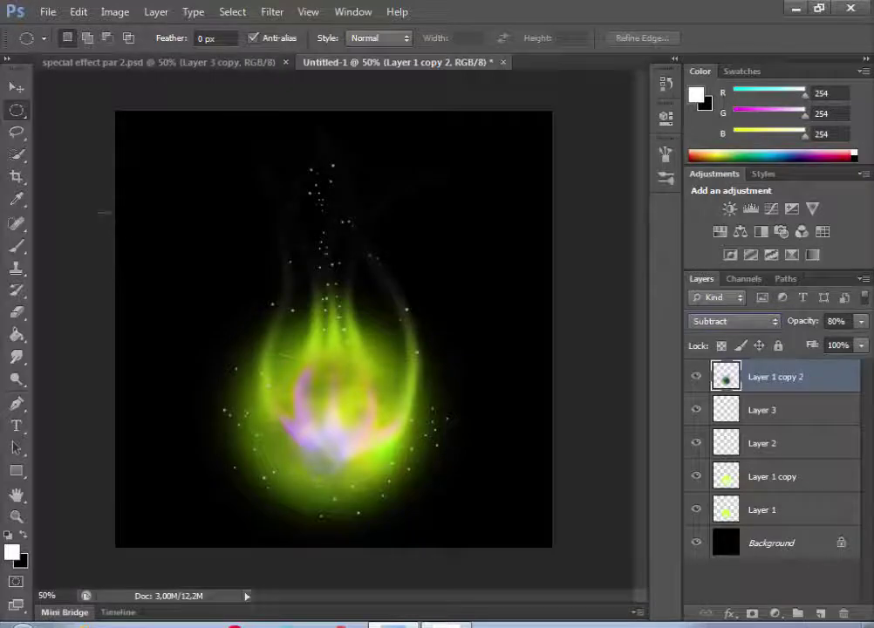
Open the photo IMG_20170501_112813.jpg and add an empty layer to it
click(43, 12)
click(70, 43)
scroll(432, 248, down, 2)
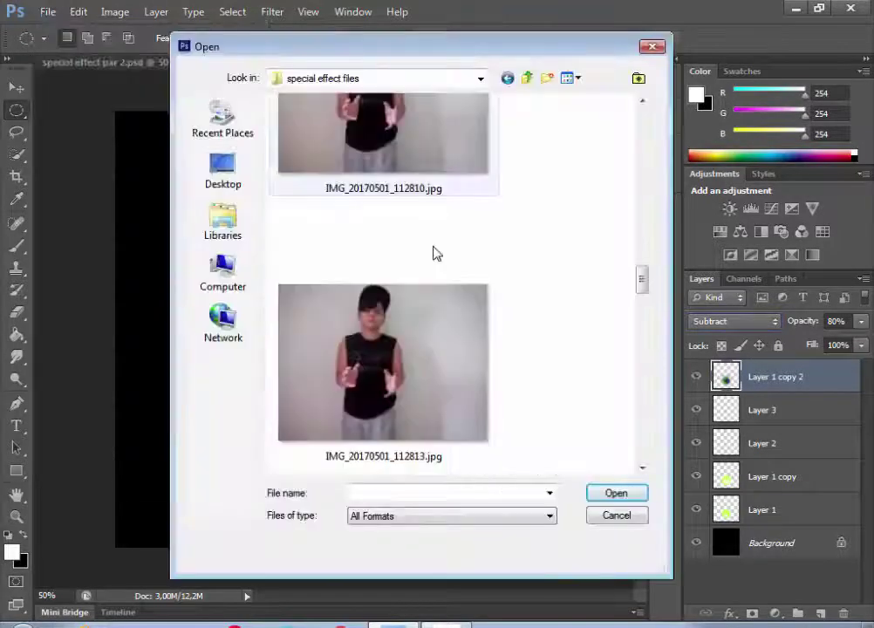
double_click(406, 361)
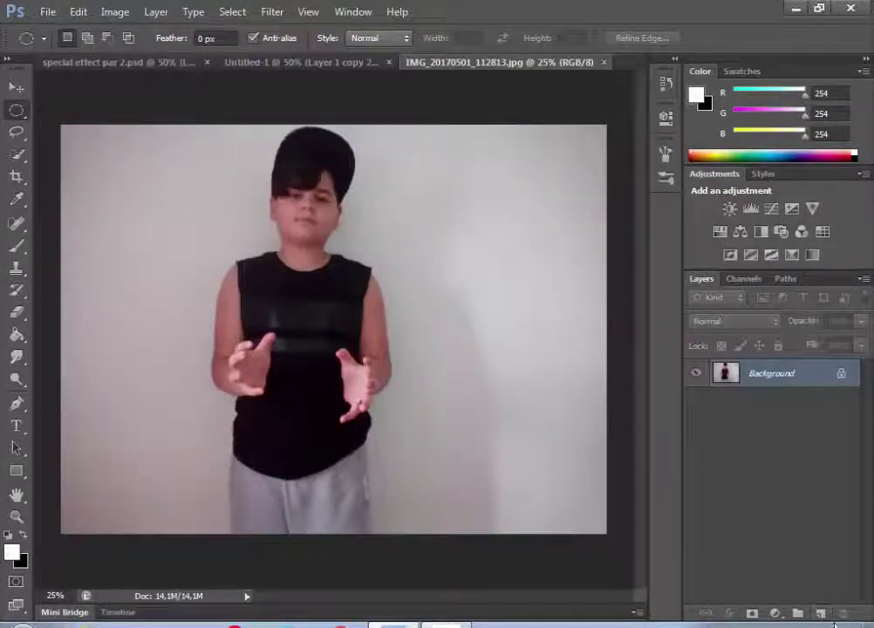
click(796, 613)
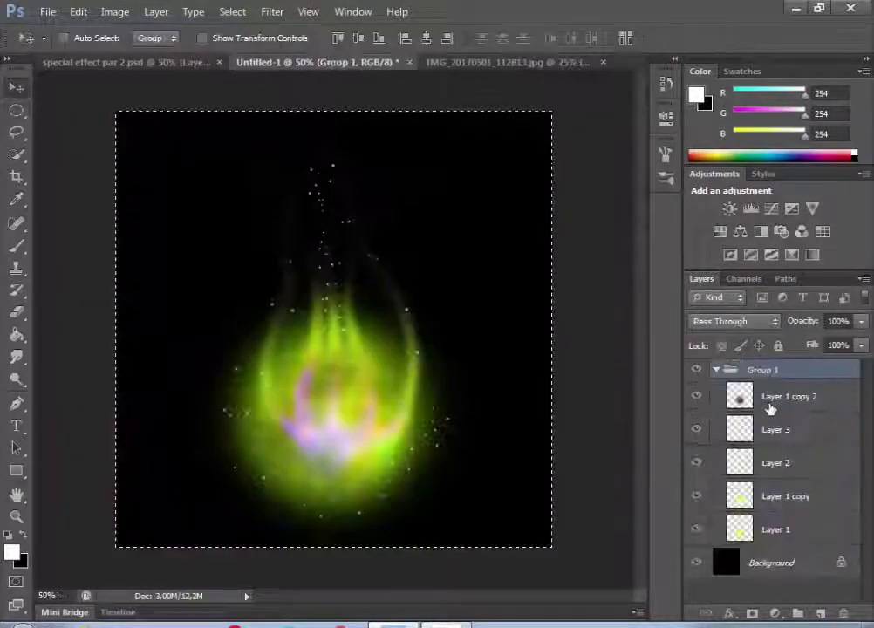
Bring all flame layers from Untitled-1 into the photo and position them between the boy's hands
click(733, 400)
shift+click(782, 532)
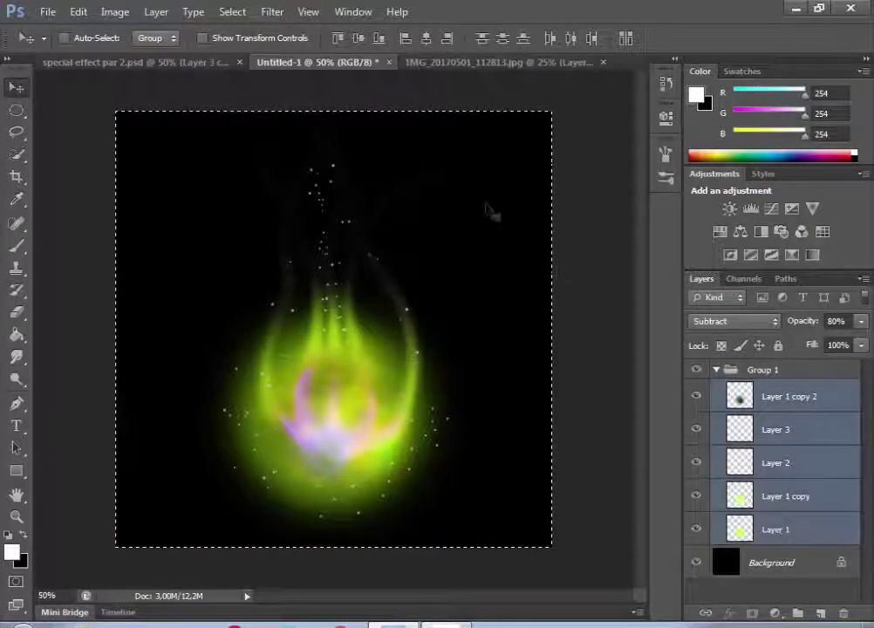
mouse_move(433, 209)
mouse_down()
mouse_move(491, 63)
mouse_move(318, 381)
mouse_up()
drag(315, 455, 312, 392)
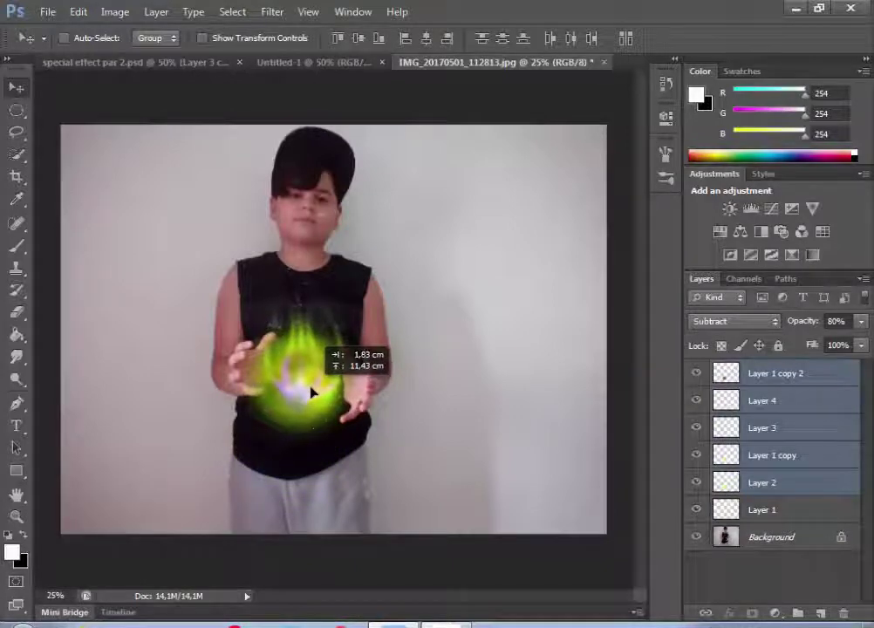
drag(312, 392, 322, 337)
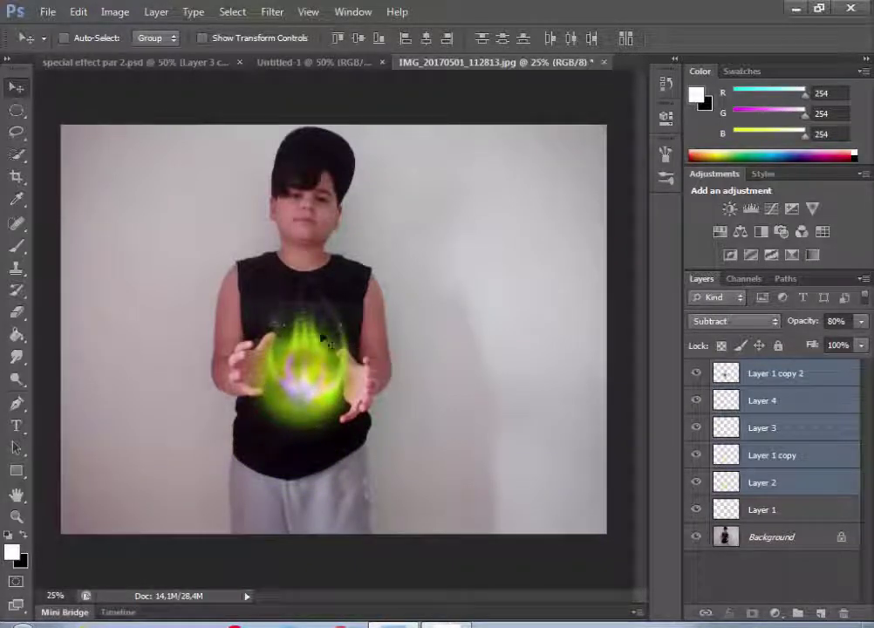
drag(319, 383, 314, 377)
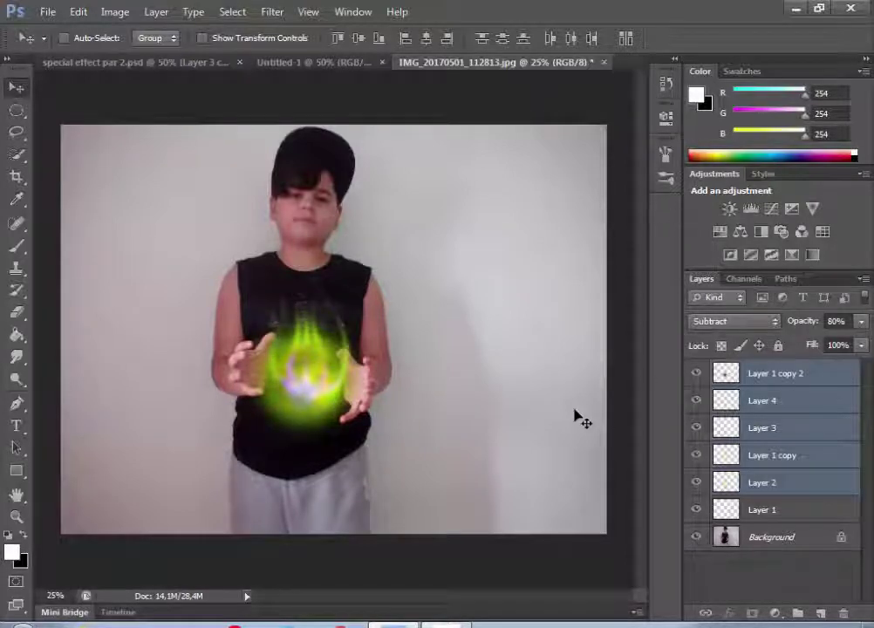
click(818, 377)
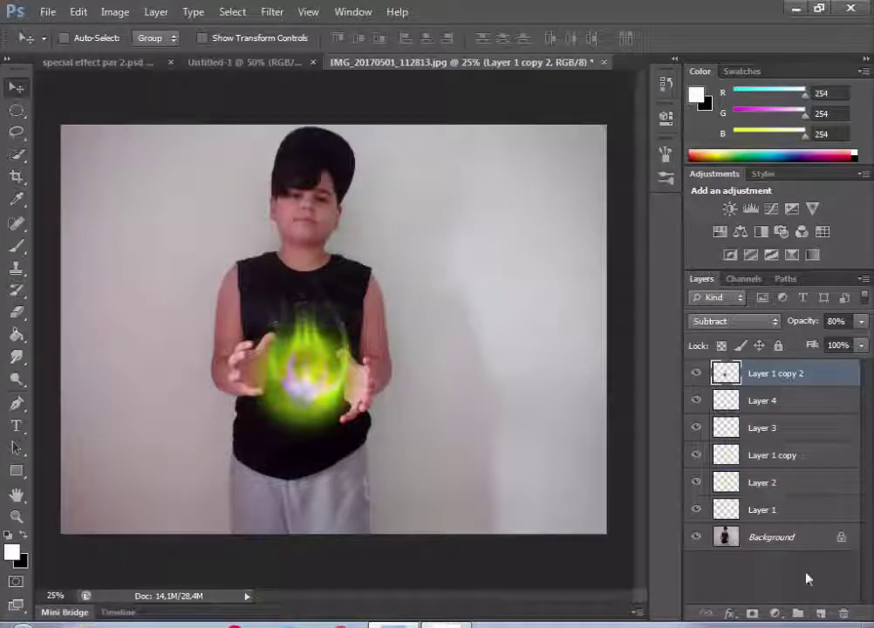
Add Layer 5 at the top and set the foreground colour to lime green aeff00
click(820, 613)
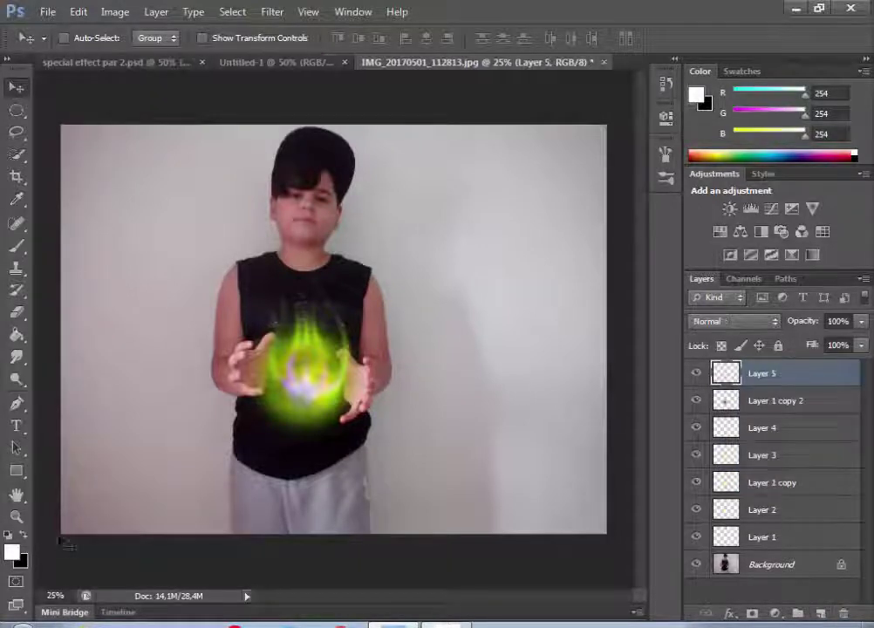
click(12, 552)
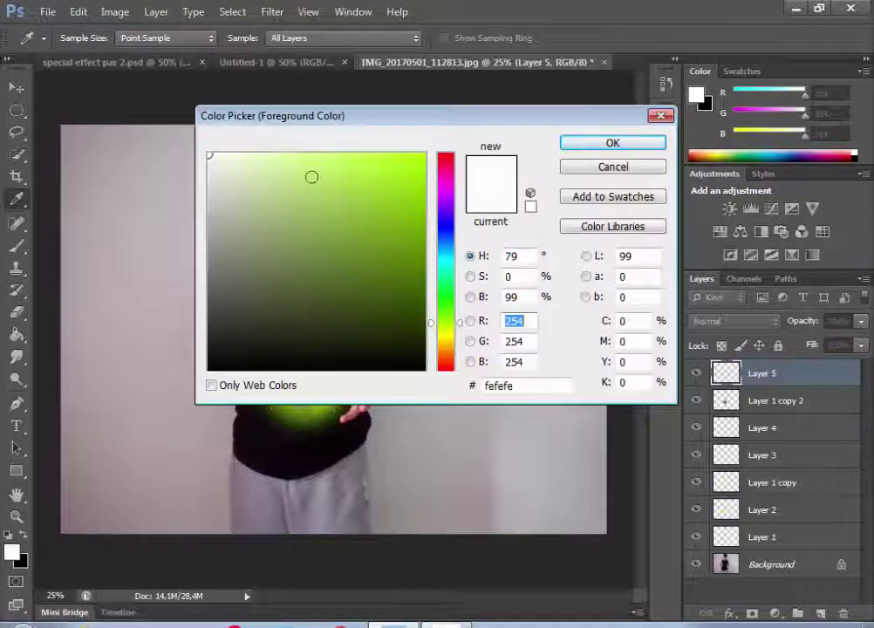
drag(310, 118, 475, 105)
click(591, 139)
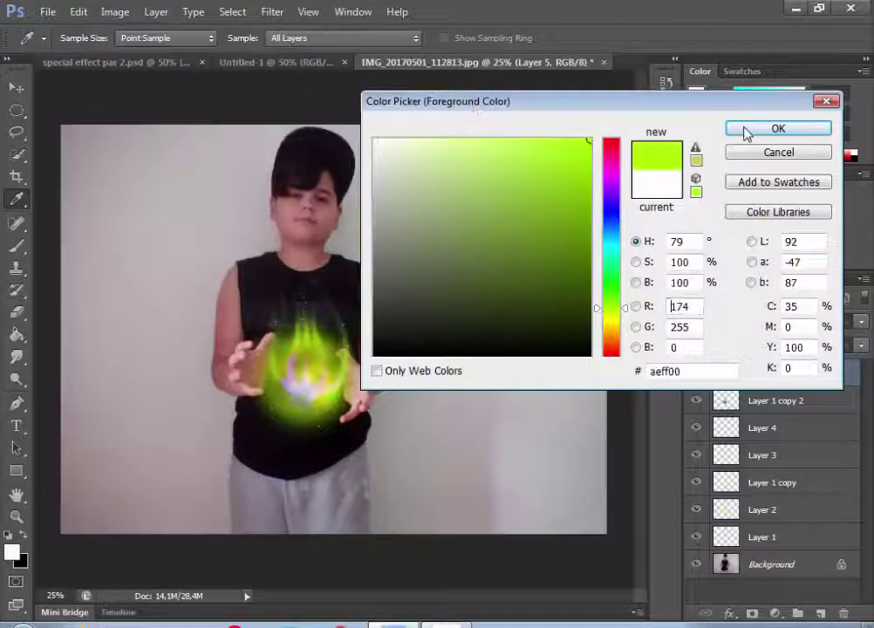
click(767, 128)
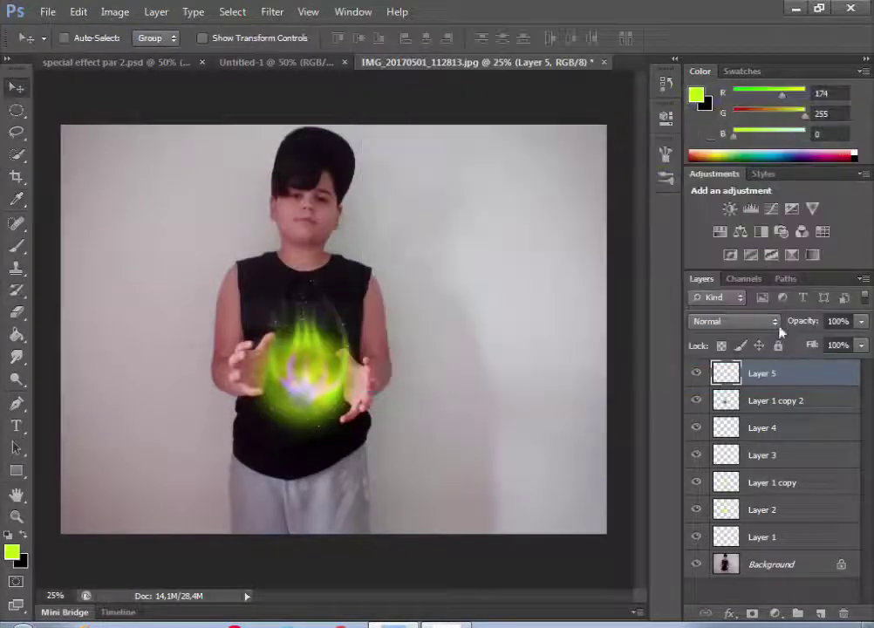
Zoom in on the boy's hands with the Brush tool ready
click(16, 245)
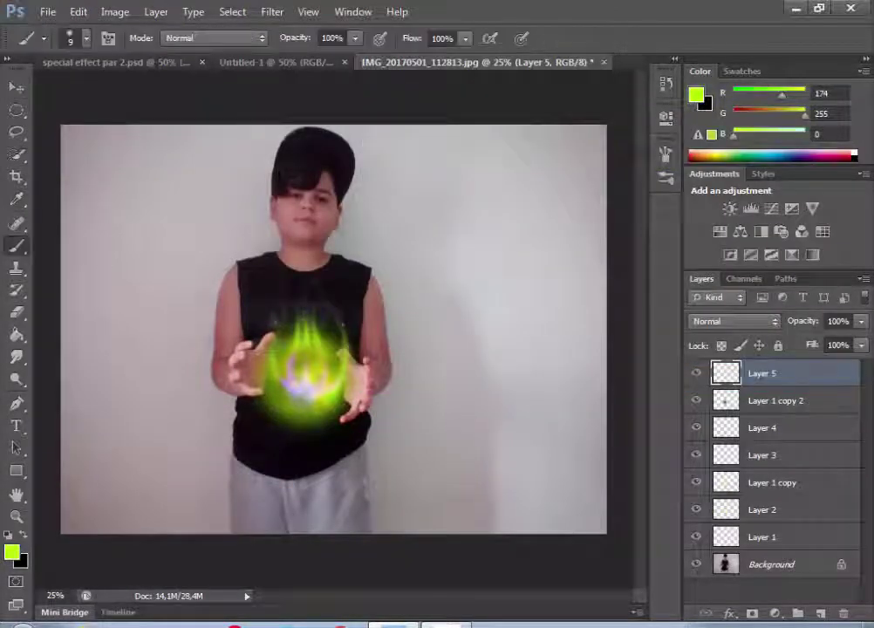
click(16, 517)
click(358, 389)
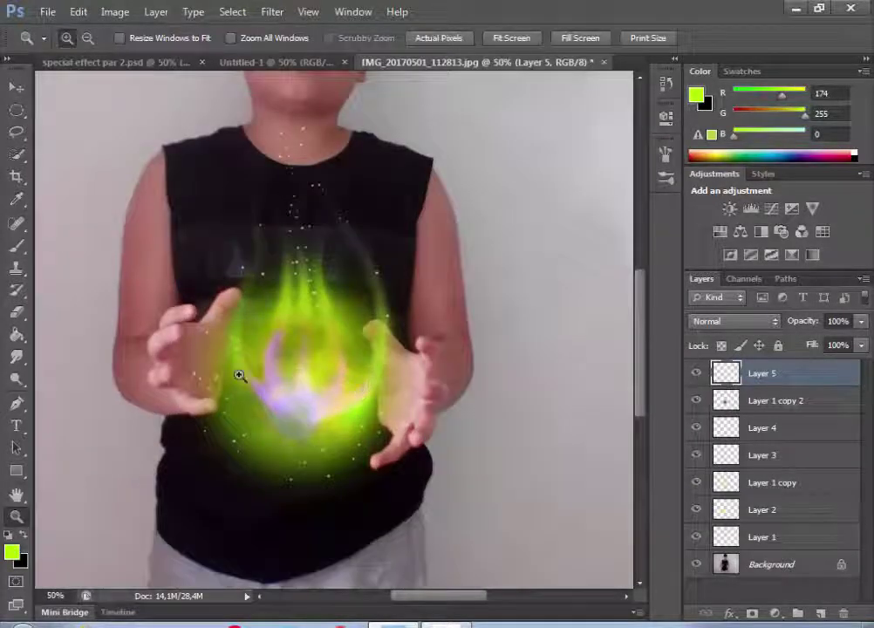
click(239, 375)
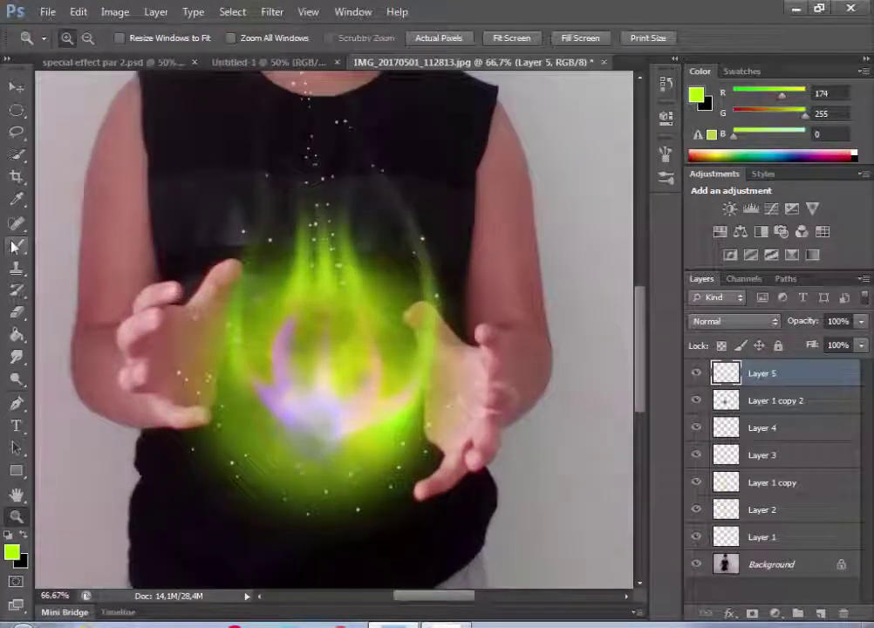
click(14, 247)
click(84, 38)
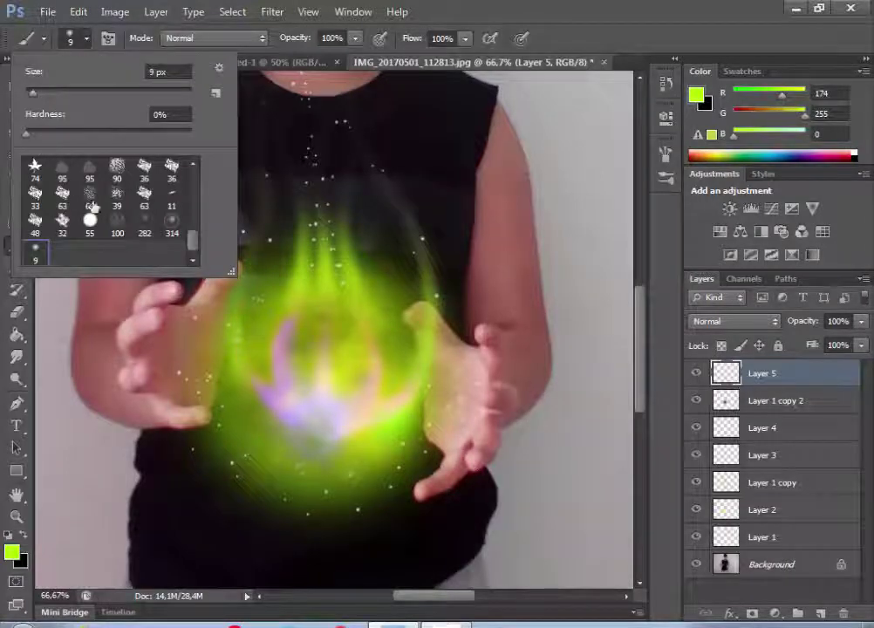
Enlarge the brush to 39 px and paint lime green over both of the boy's hands
scroll(122, 216, down, 3)
scroll(126, 215, down, 2)
scroll(126, 215, up, 5)
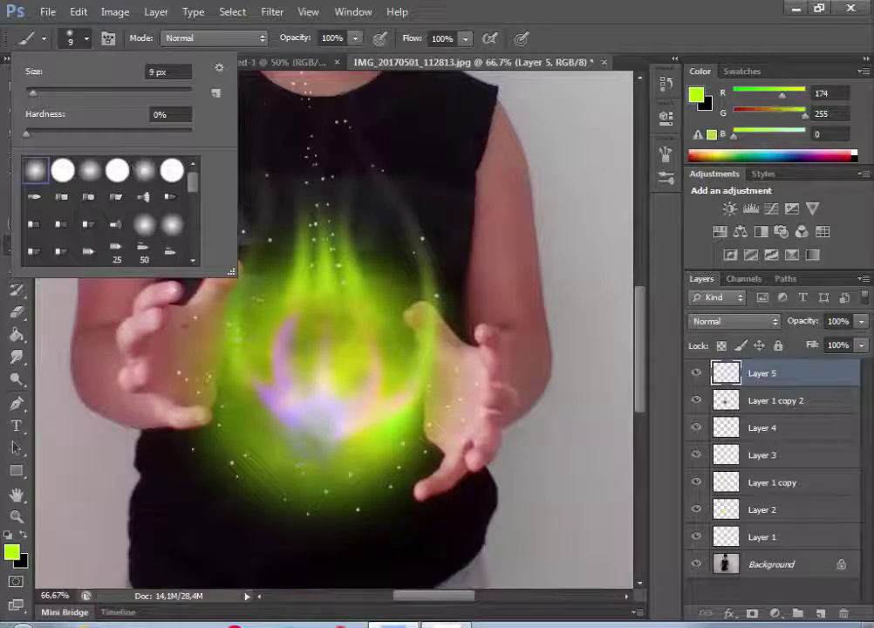
drag(54, 91, 73, 91)
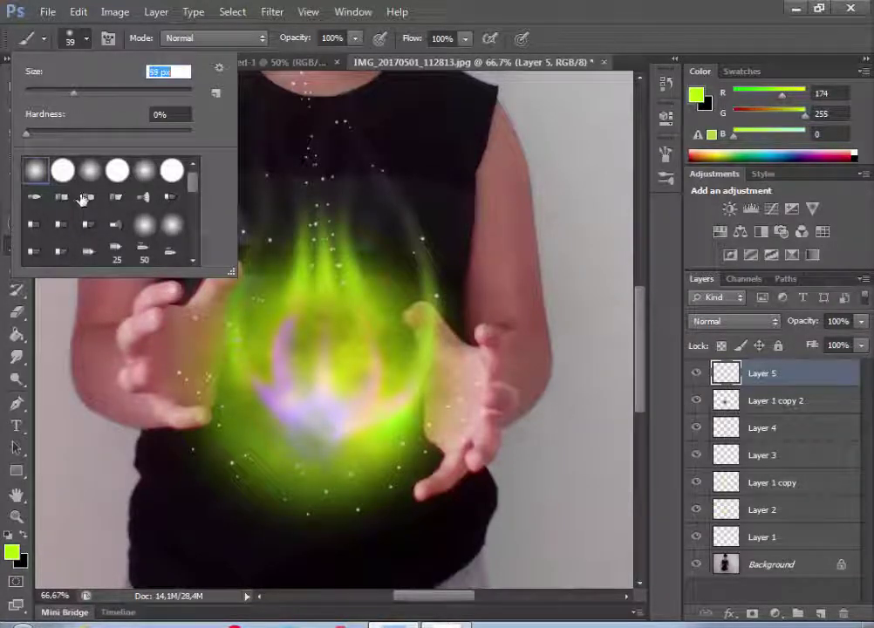
mouse_move(189, 394)
mouse_down()
mouse_move(169, 324)
mouse_move(217, 290)
mouse_move(170, 349)
mouse_move(166, 383)
mouse_move(150, 351)
mouse_move(131, 356)
mouse_up()
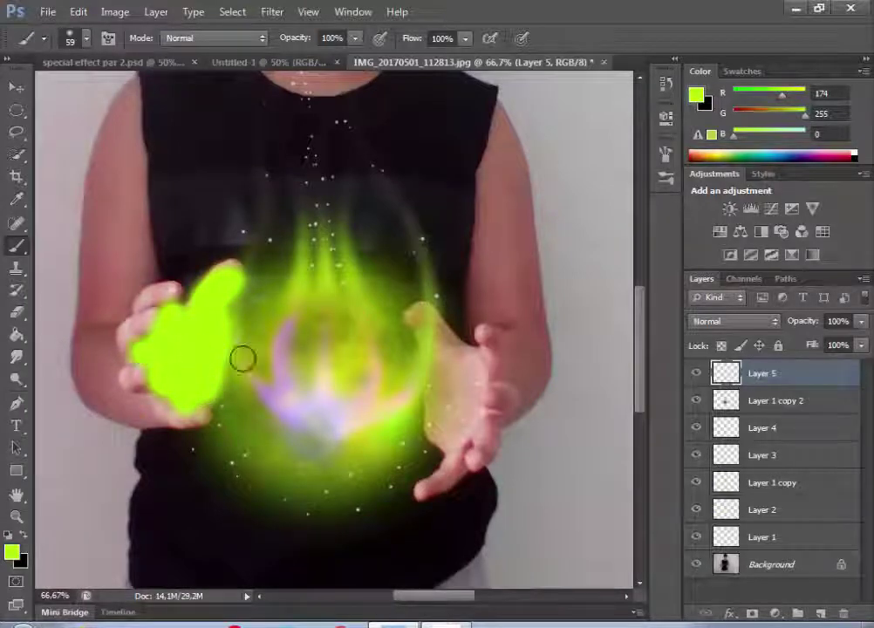
mouse_move(421, 325)
mouse_down()
mouse_move(447, 353)
mouse_move(476, 349)
mouse_move(480, 363)
mouse_move(472, 445)
mouse_move(425, 482)
mouse_move(441, 430)
mouse_move(432, 386)
mouse_move(460, 405)
mouse_up()
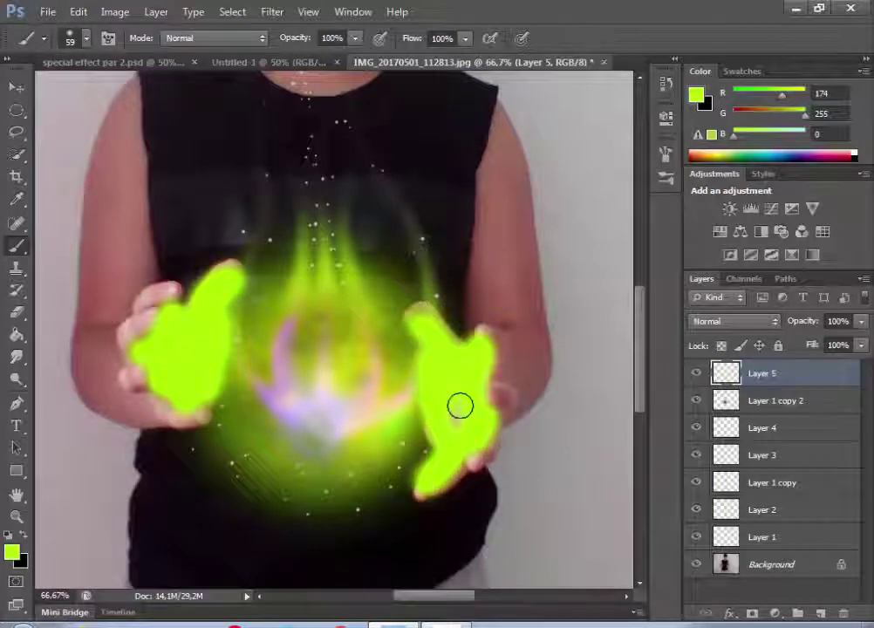
scroll(406, 344, up, 2)
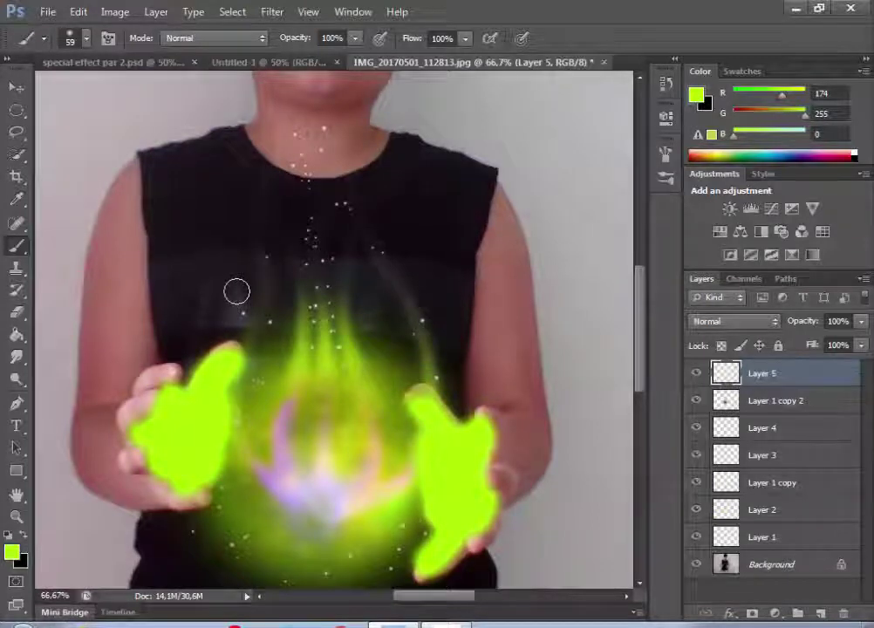
click(732, 321)
Set Layer 5's blend mode to Soft Light, fit the photo in view, and select the Eraser
click(740, 234)
key(ctrl+0)
key(e)
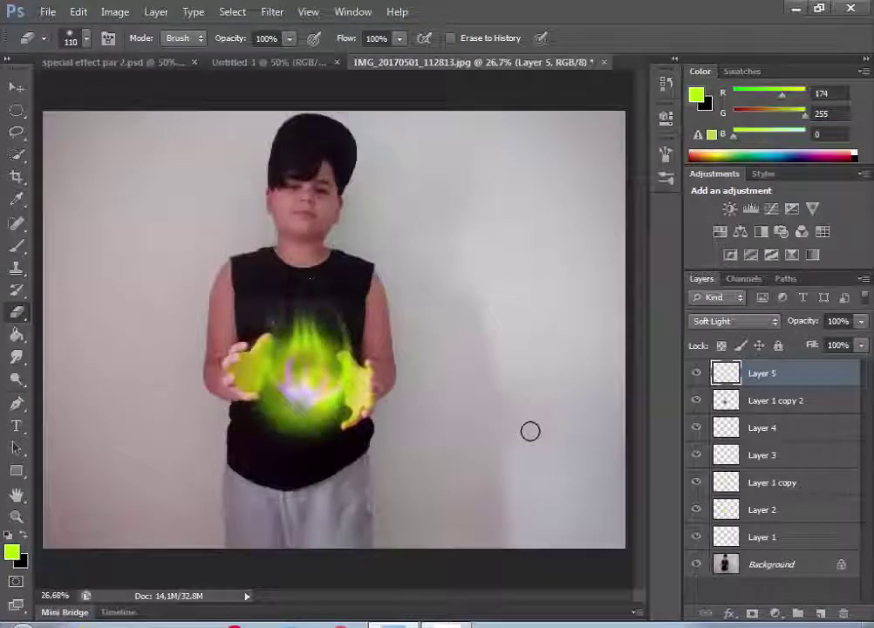